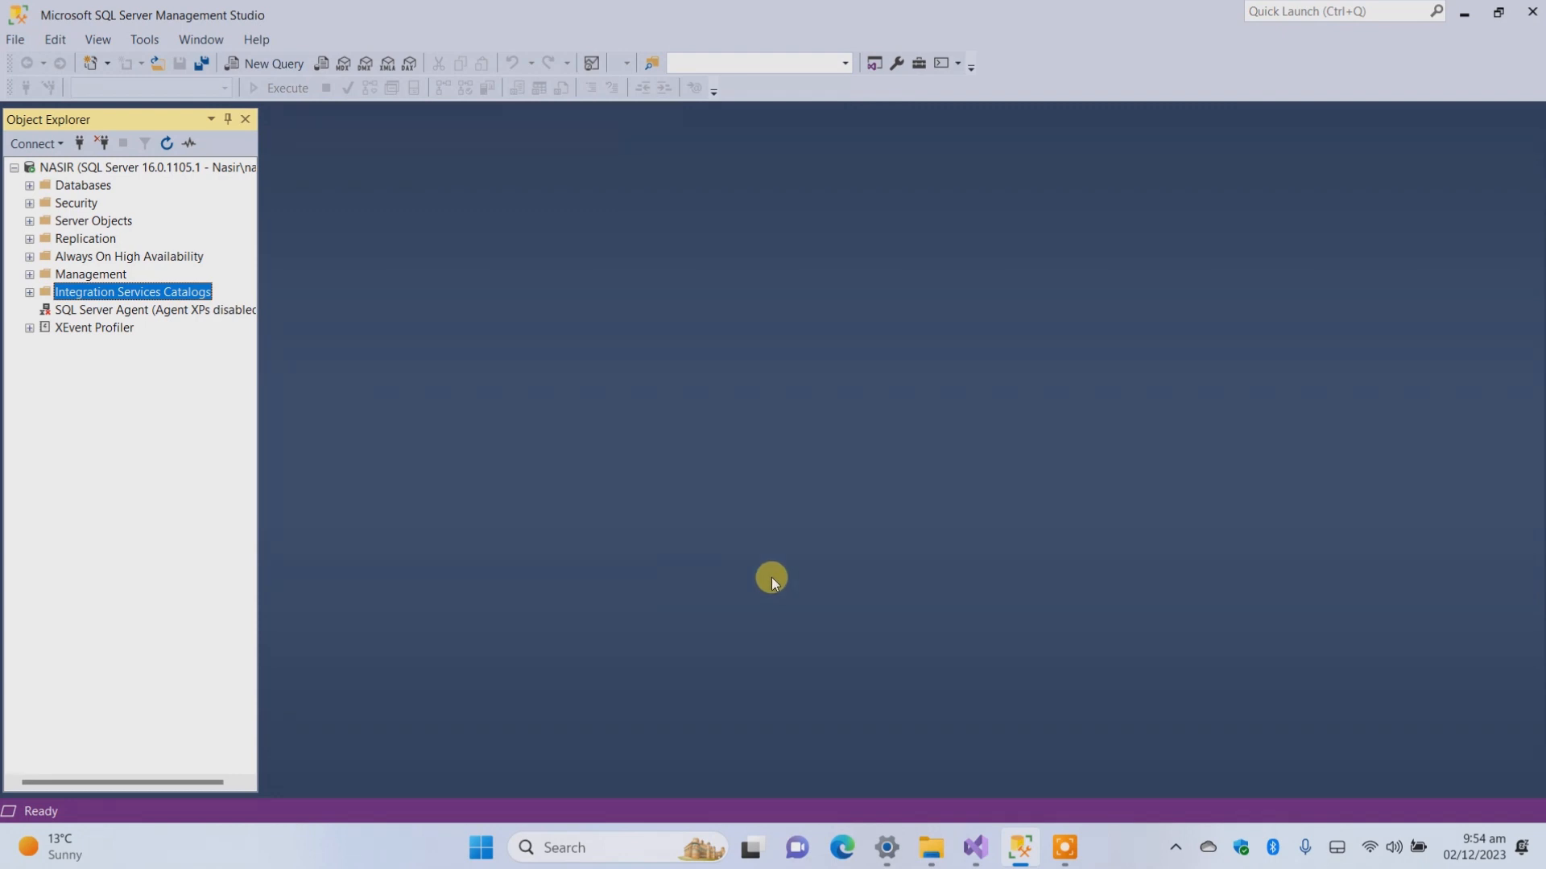
# Switch to Visual Studio and review the contents of SSIS-intro-project, including its SSIS Packages folder
pyautogui.click(969, 853)
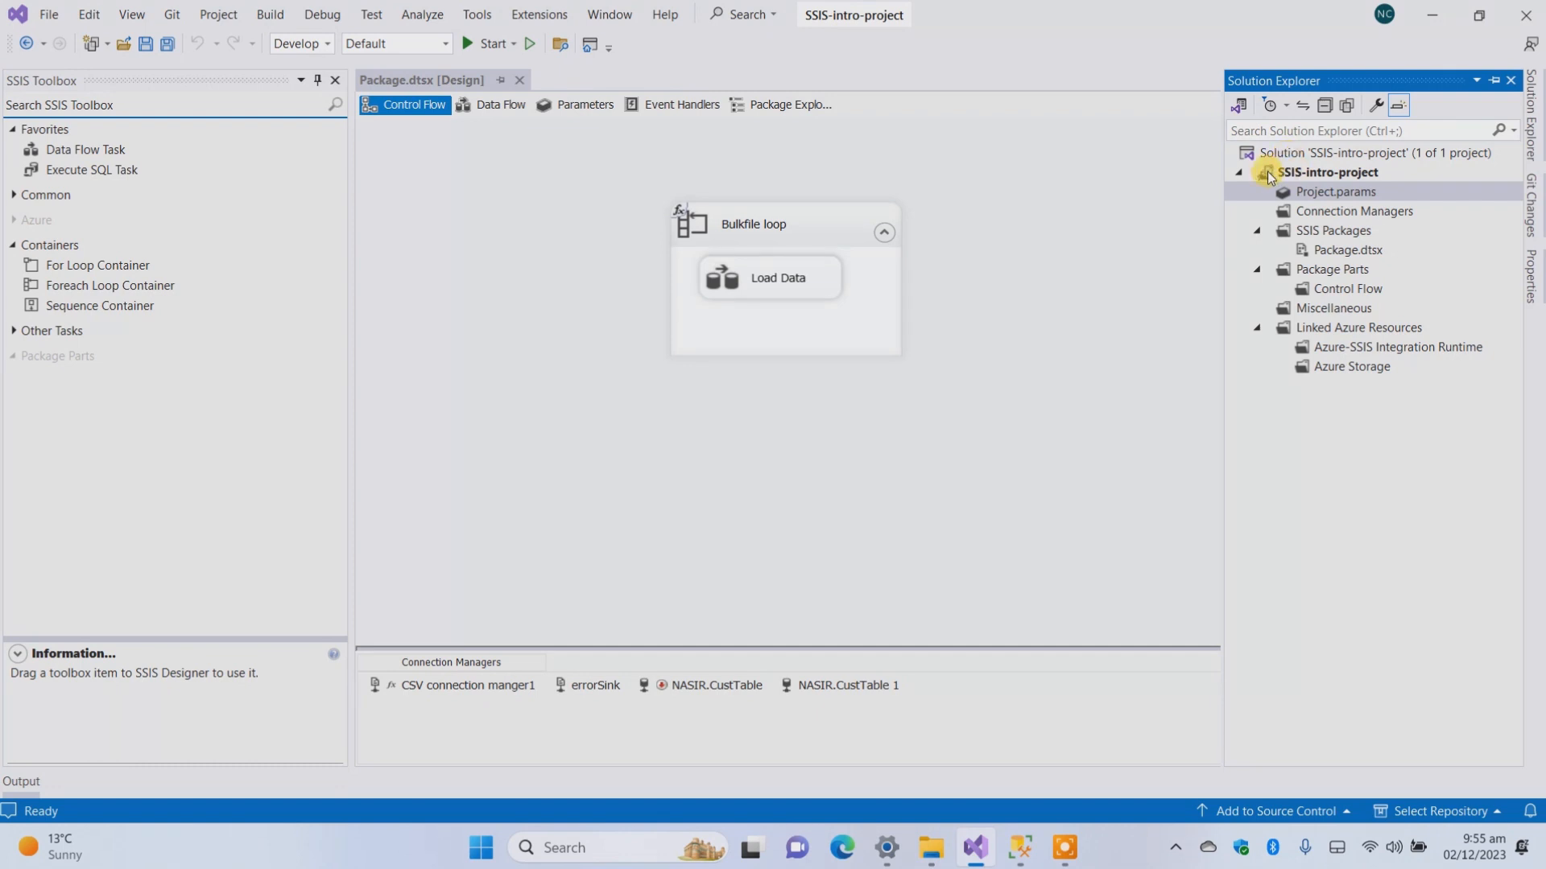
pyautogui.click(1237, 173)
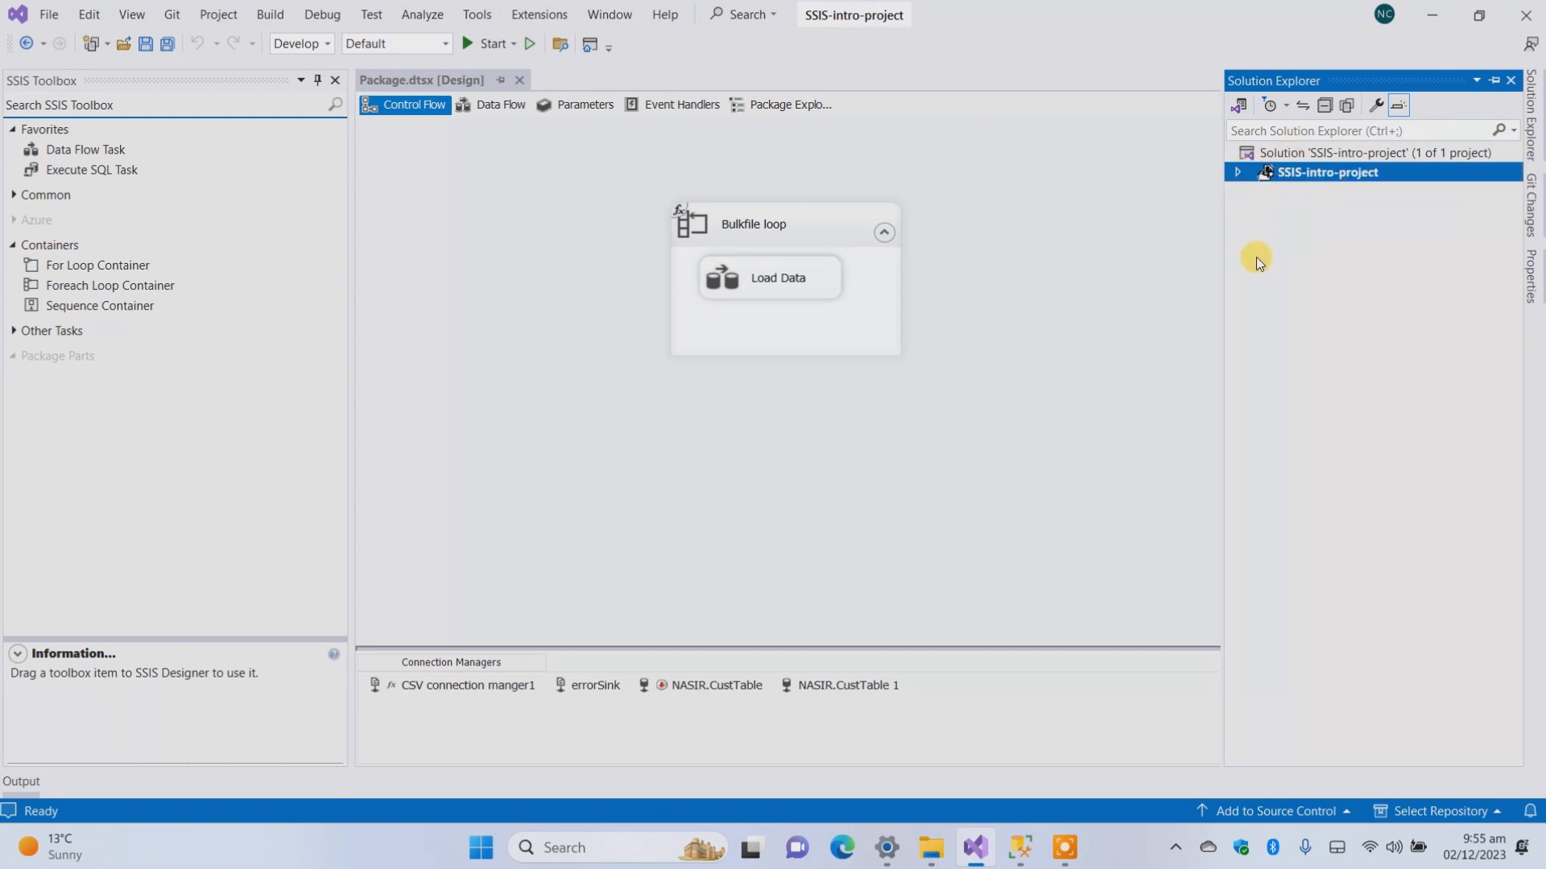
pyautogui.click(1239, 173)
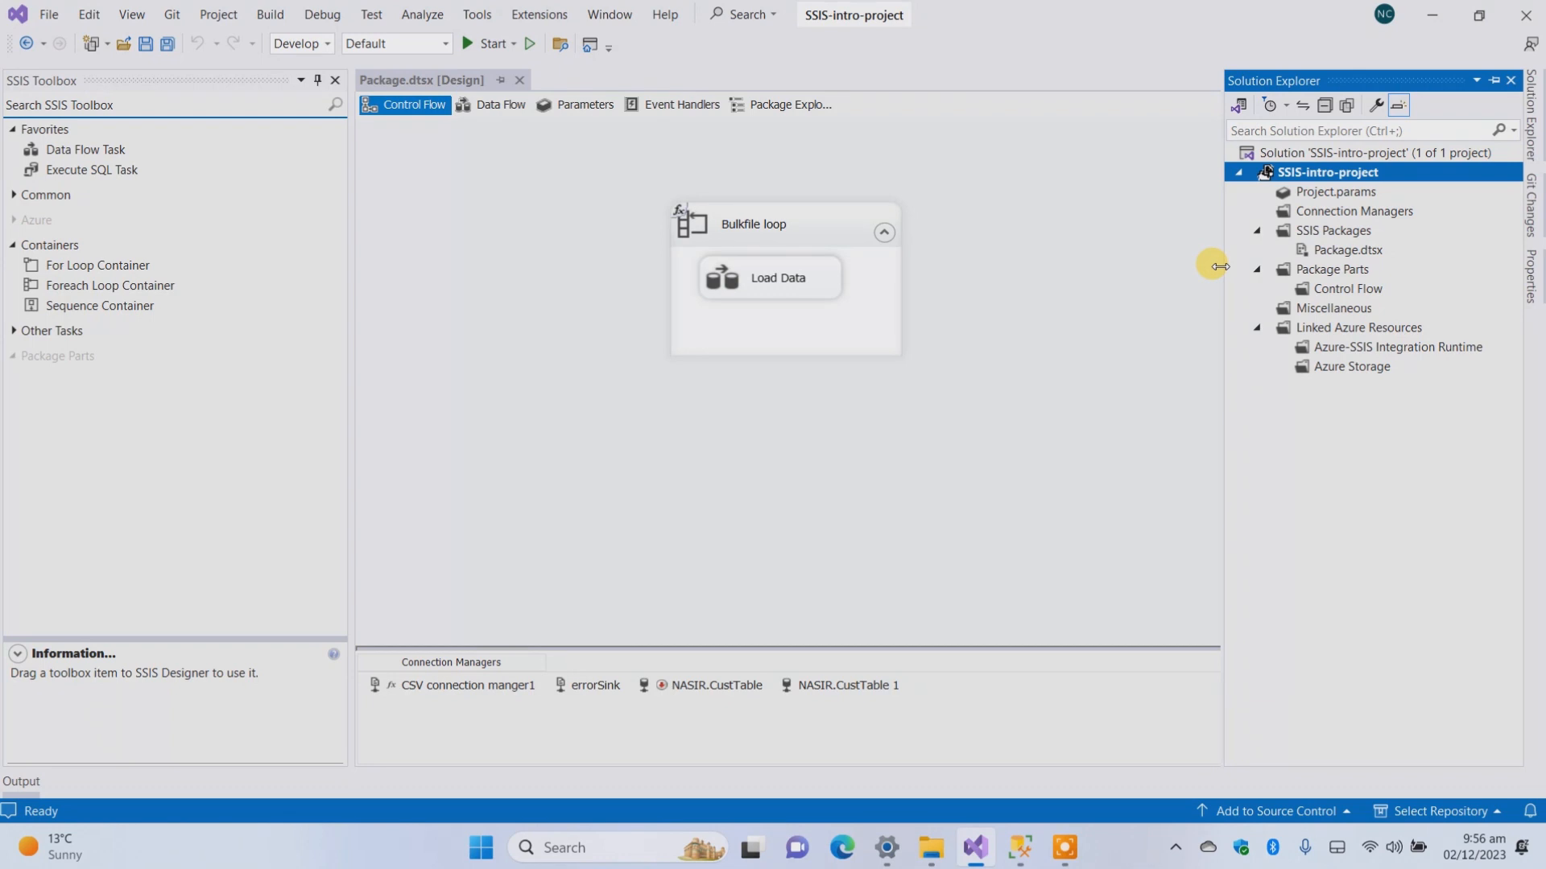
pyautogui.click(1317, 254)
pyautogui.click(1336, 231)
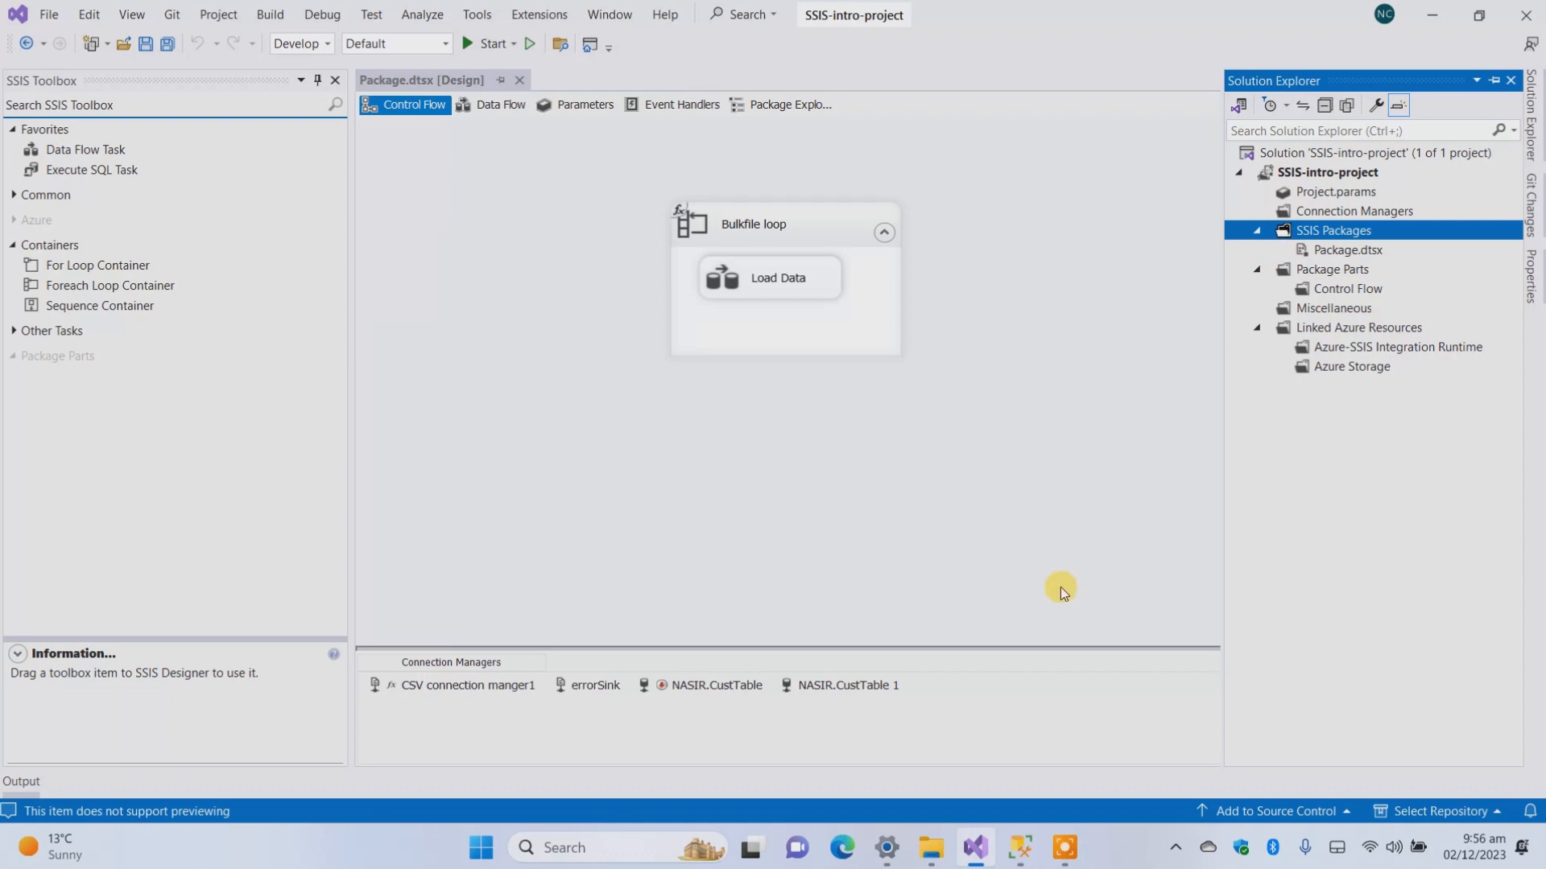
# In SQL Server Management Studio, start creating an Integration Services catalog with automatic stored procedure execution at SQL Server startup enabled
pyautogui.click(1020, 847)
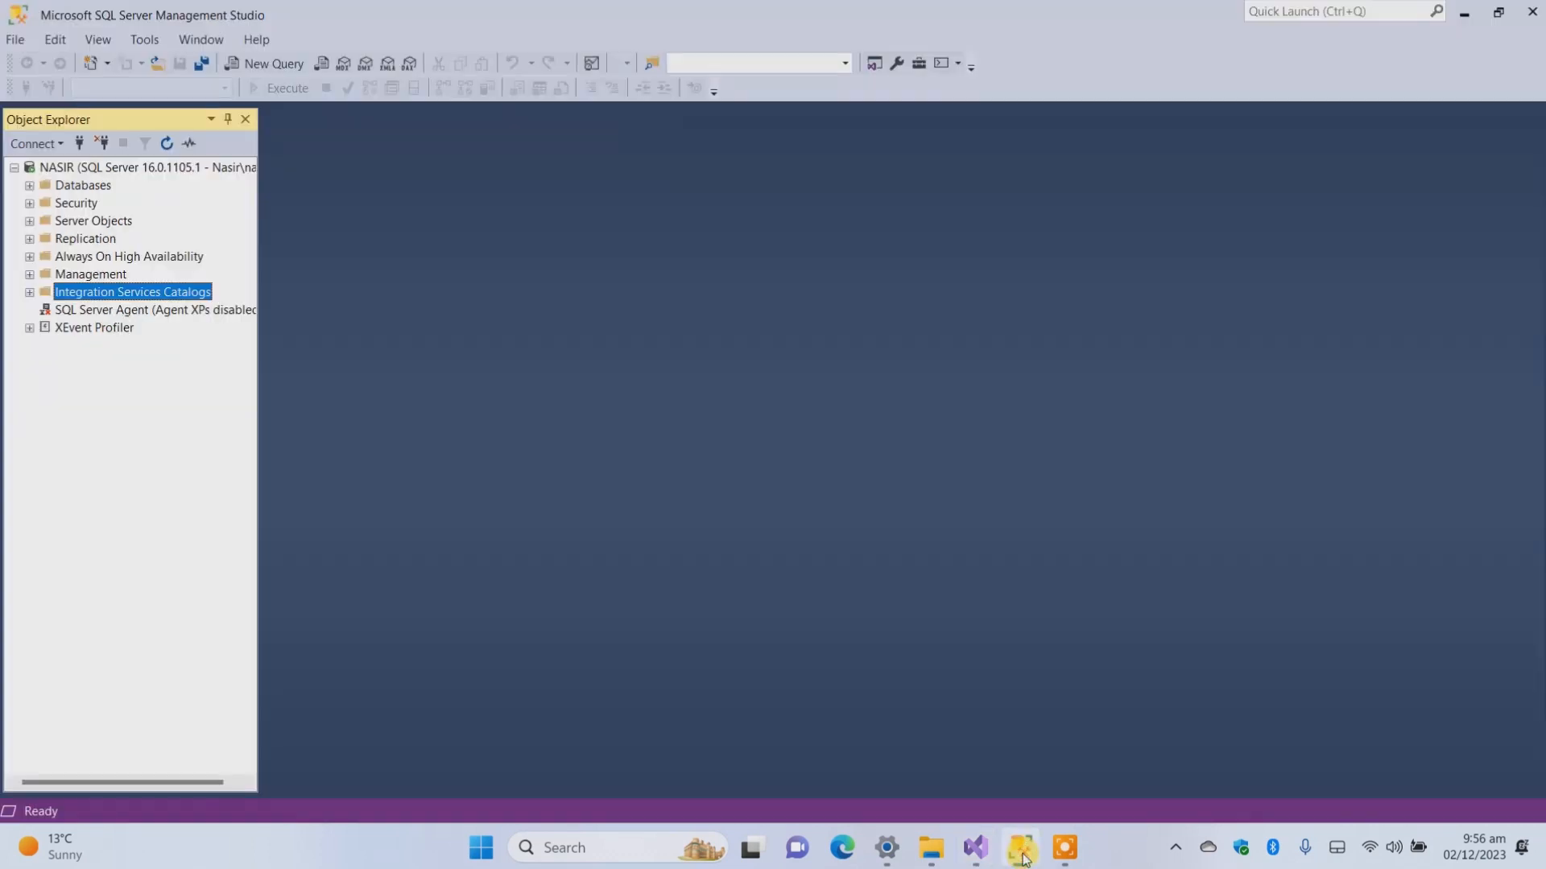
pyautogui.rightClick(149, 293)
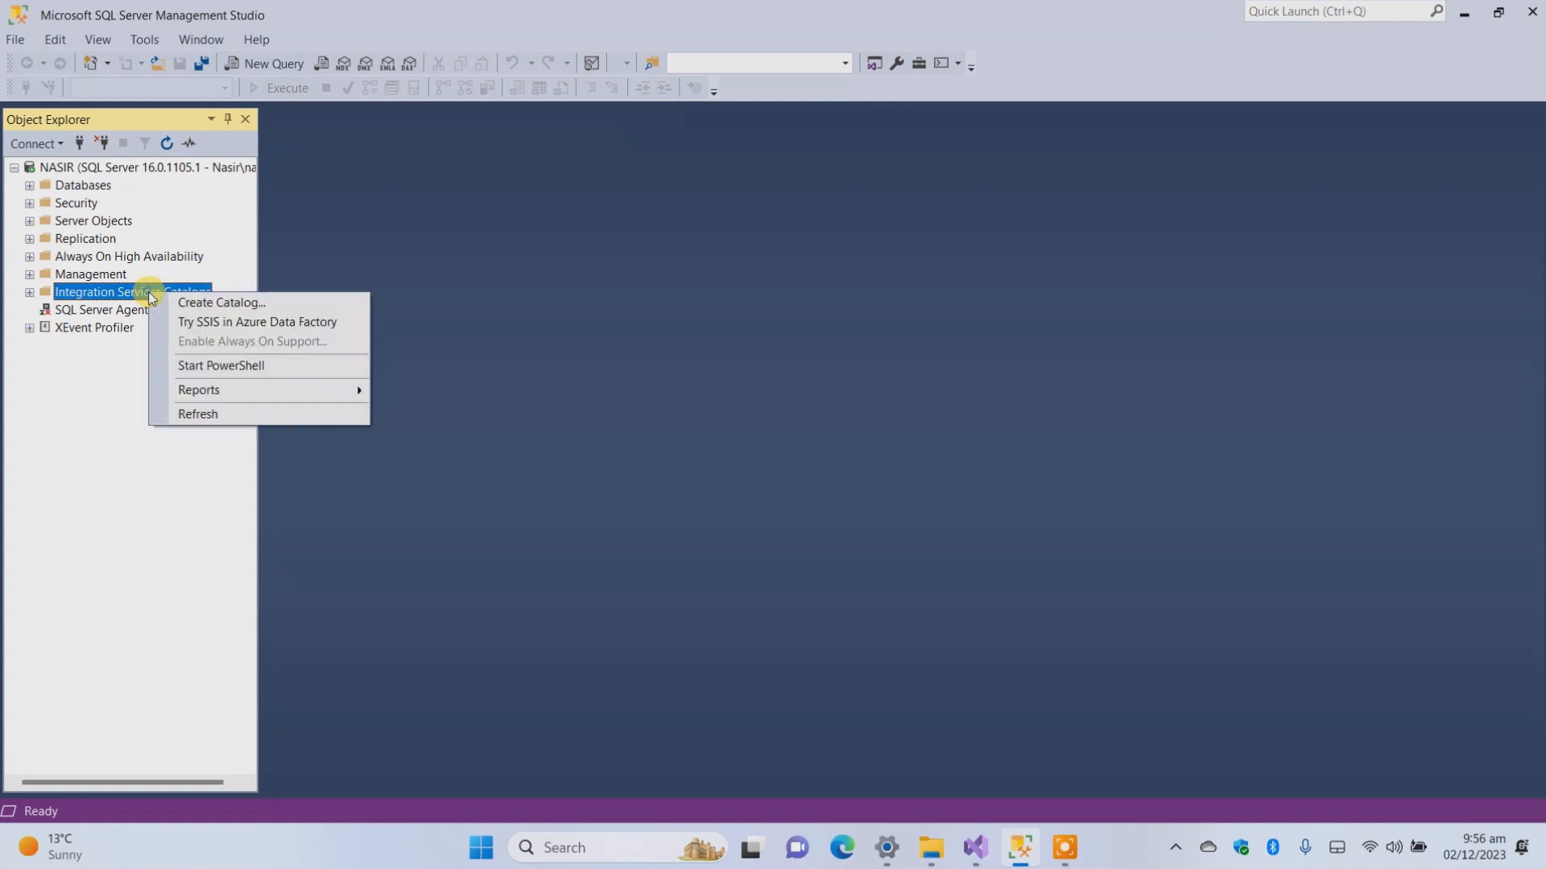
pyautogui.click(190, 306)
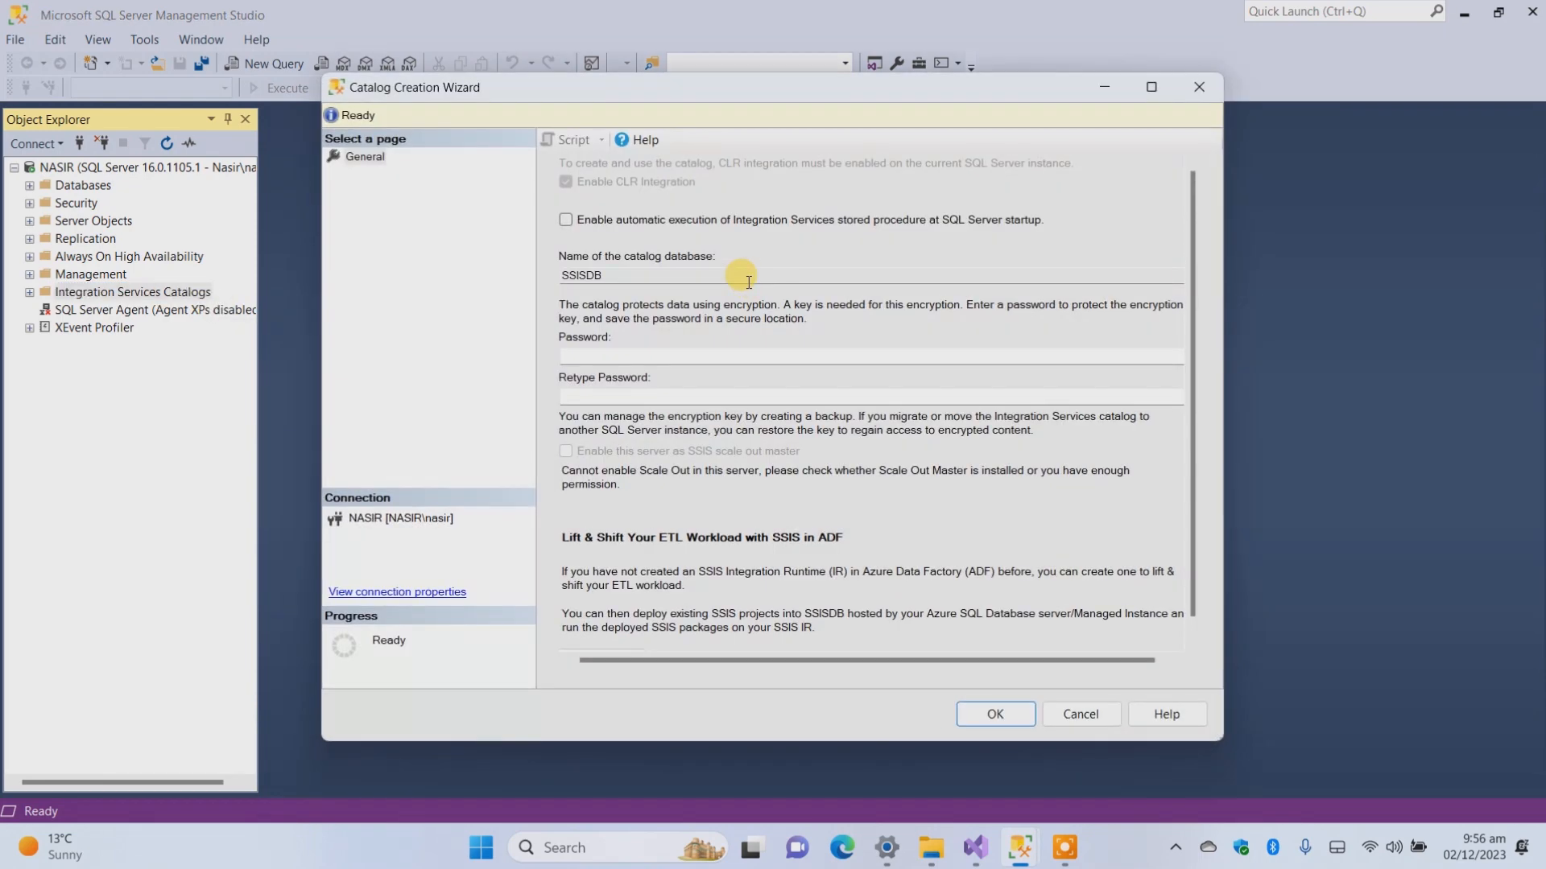
pyautogui.click(566, 221)
# Enter and retype the catalog's encryption password, create the SSISDB catalog, and select it under Integration Services Catalogs
pyautogui.click(583, 356)
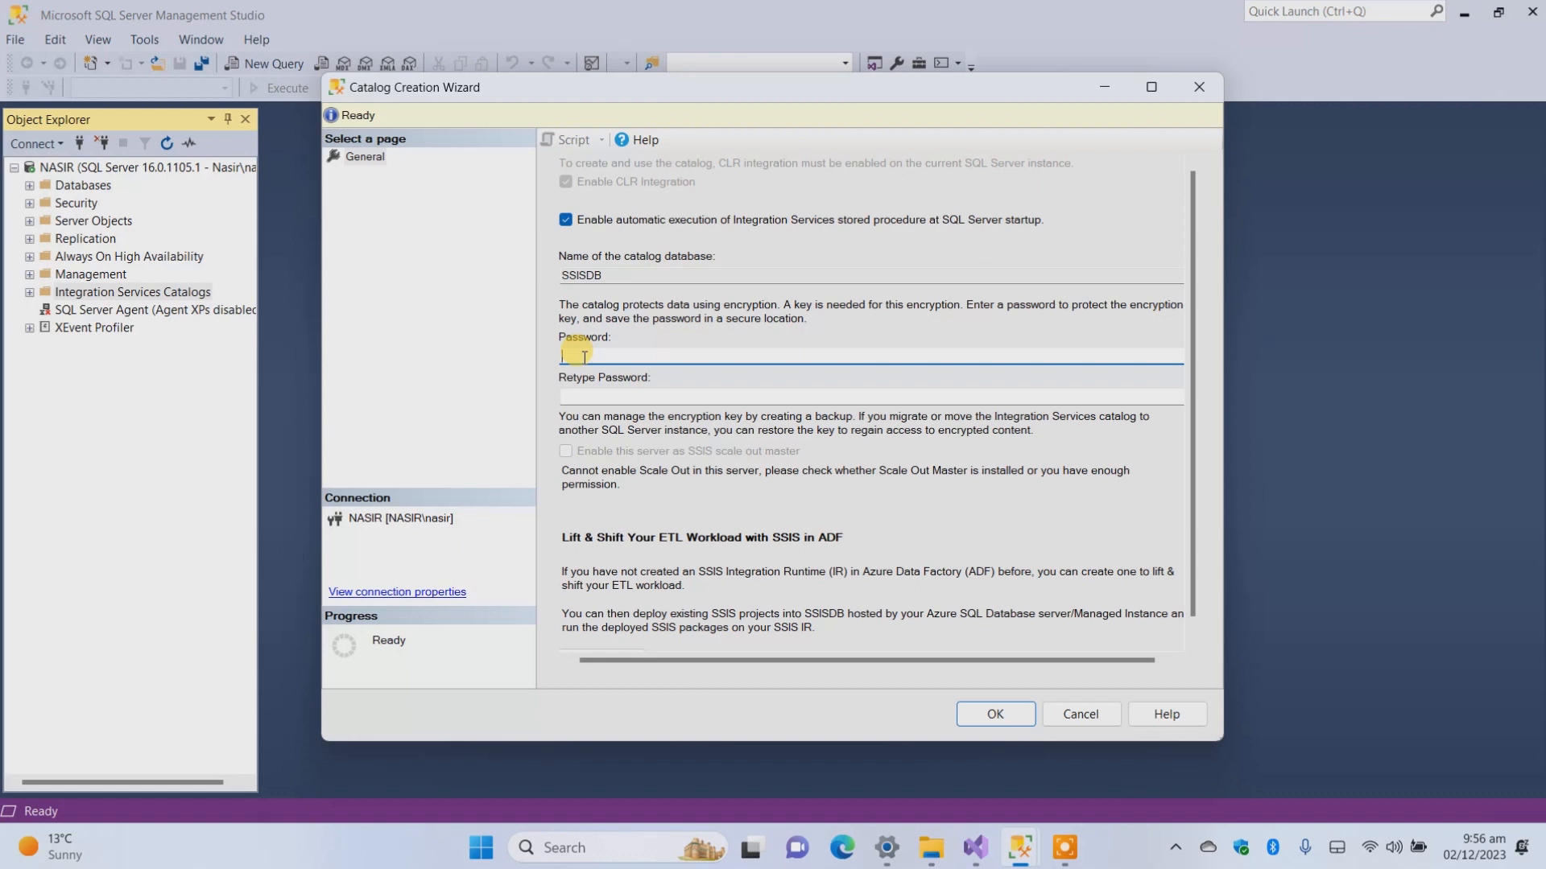
pyautogui.write('********')
pyautogui.click(573, 394)
pyautogui.write('**')
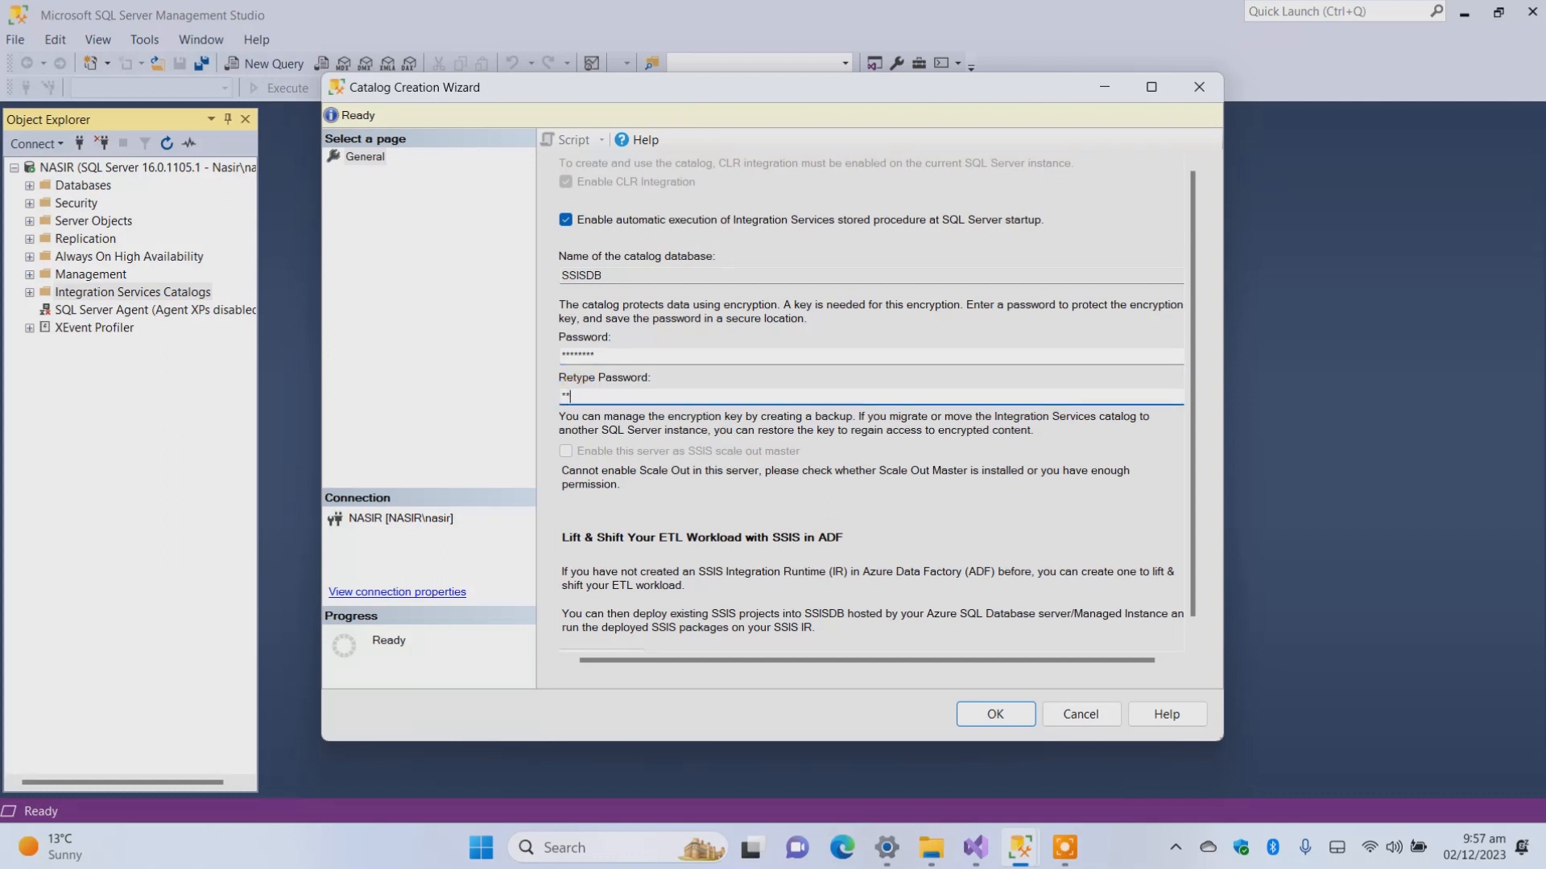
pyautogui.write('******')
pyautogui.click(974, 716)
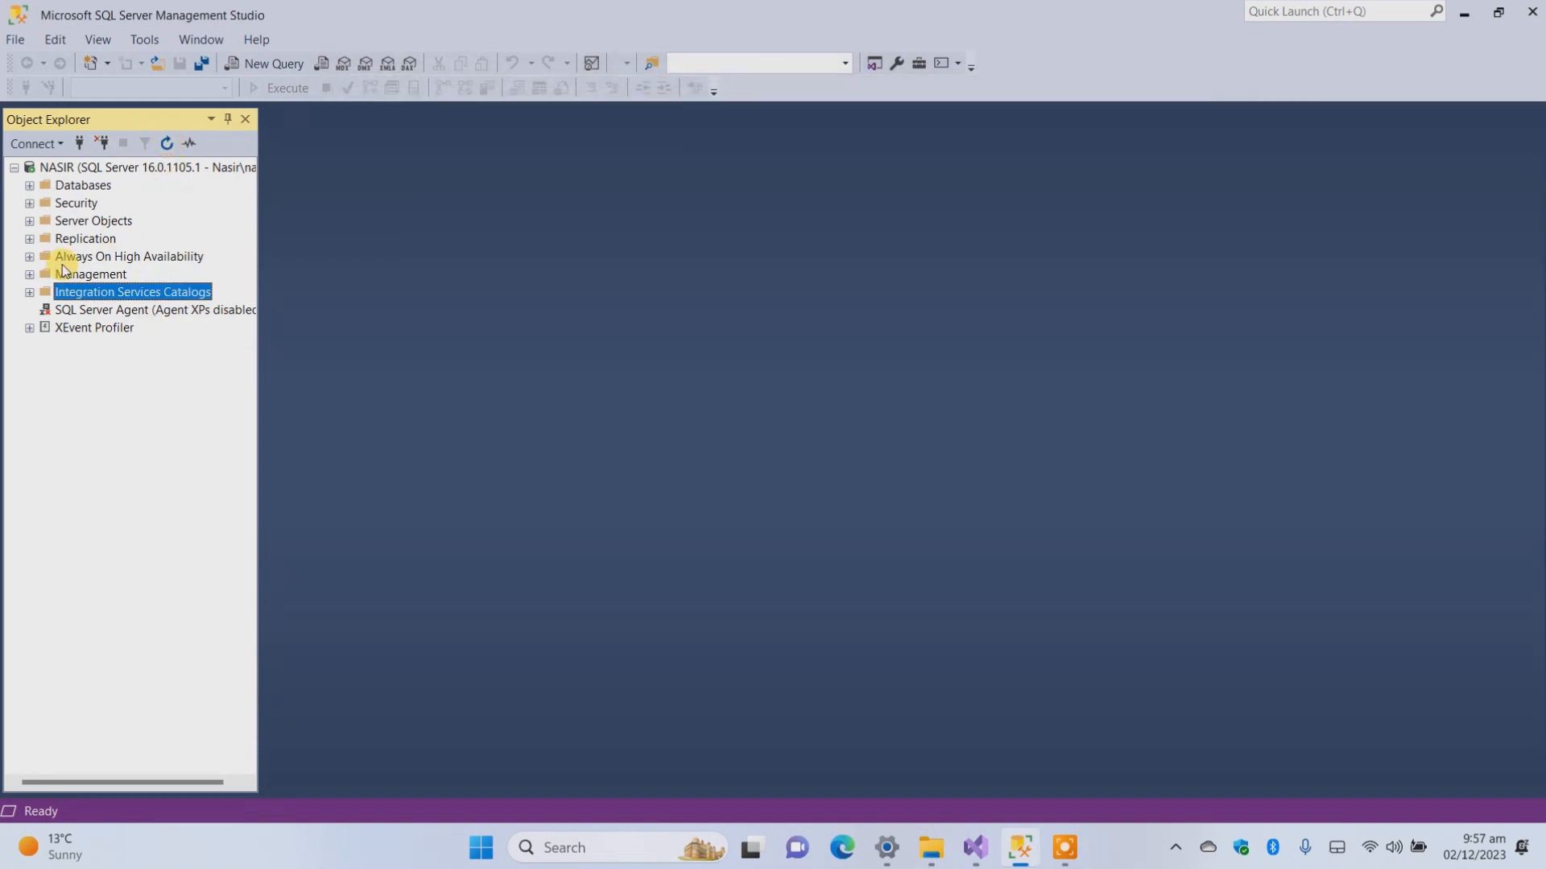
pyautogui.click(29, 292)
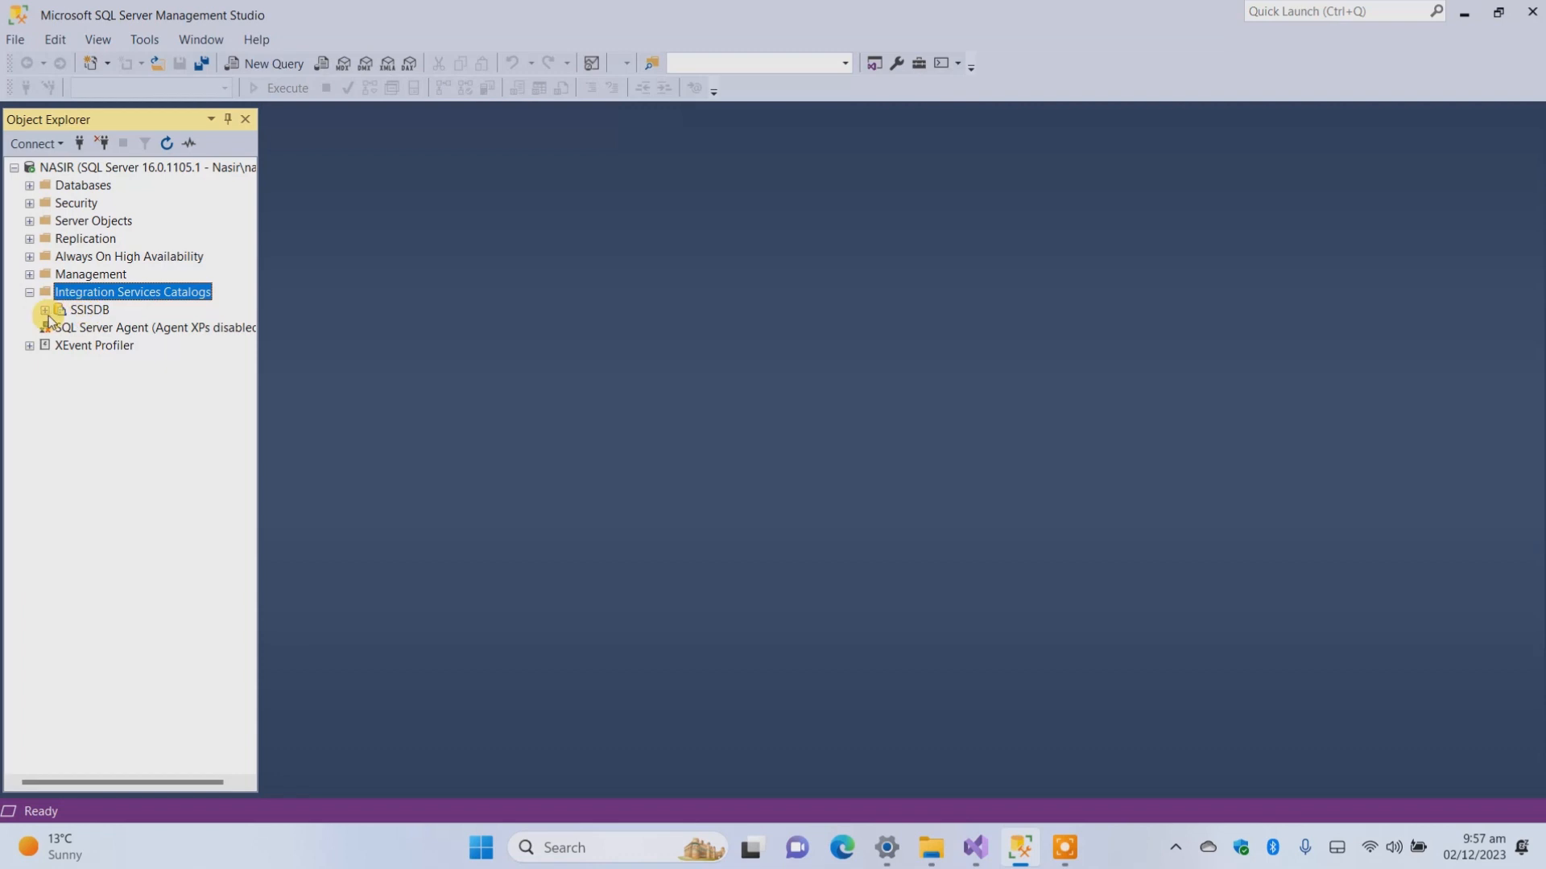
pyautogui.click(87, 310)
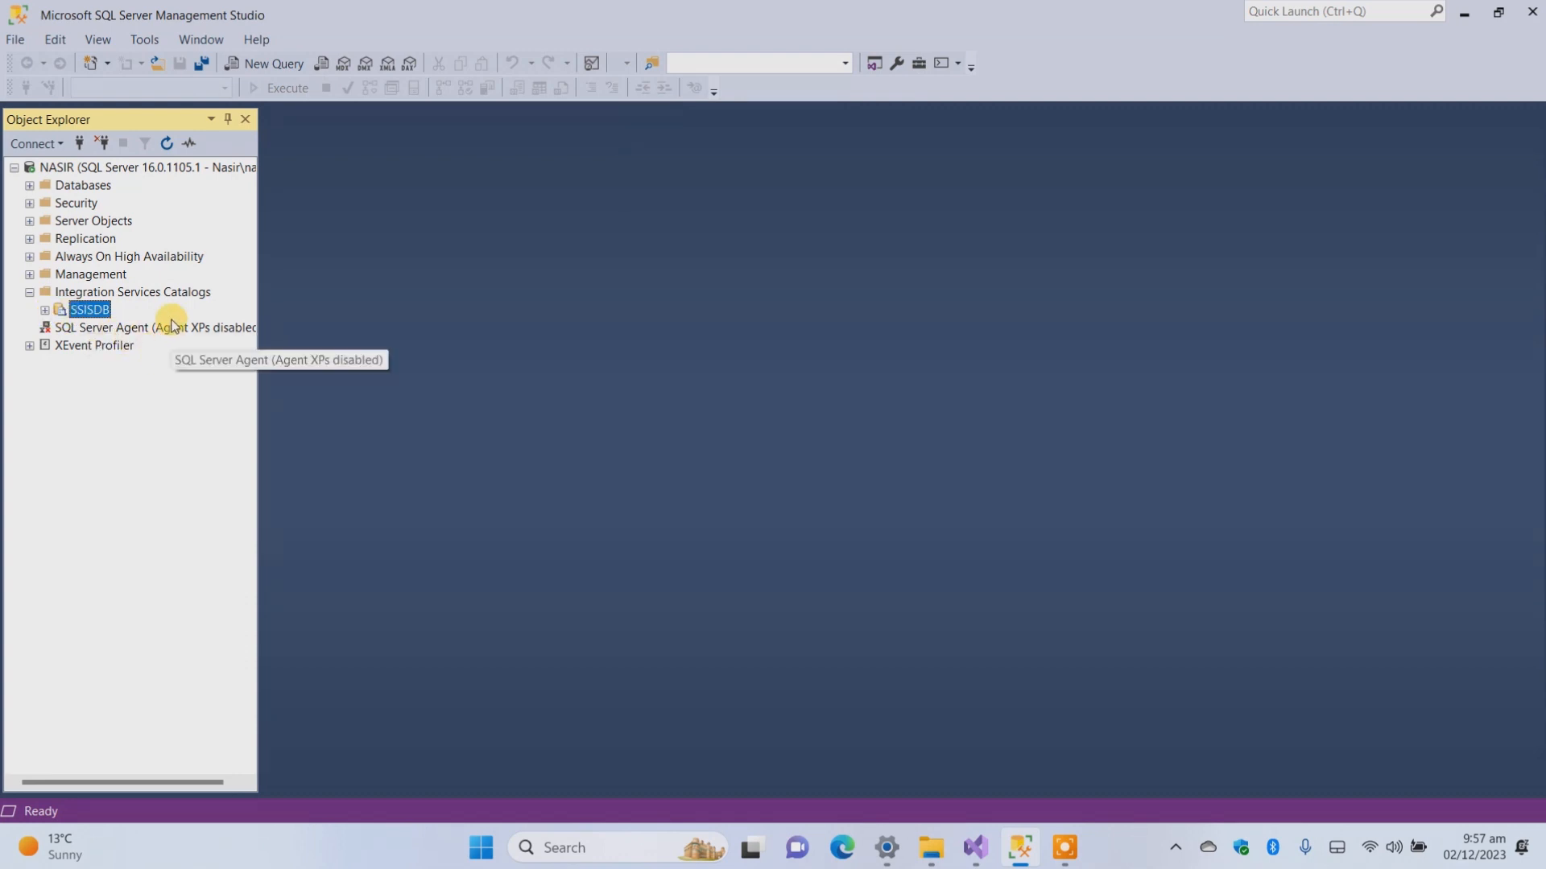
# Try to connect to Integration Services on the local server with Windows Authentication
pyautogui.click(61, 147)
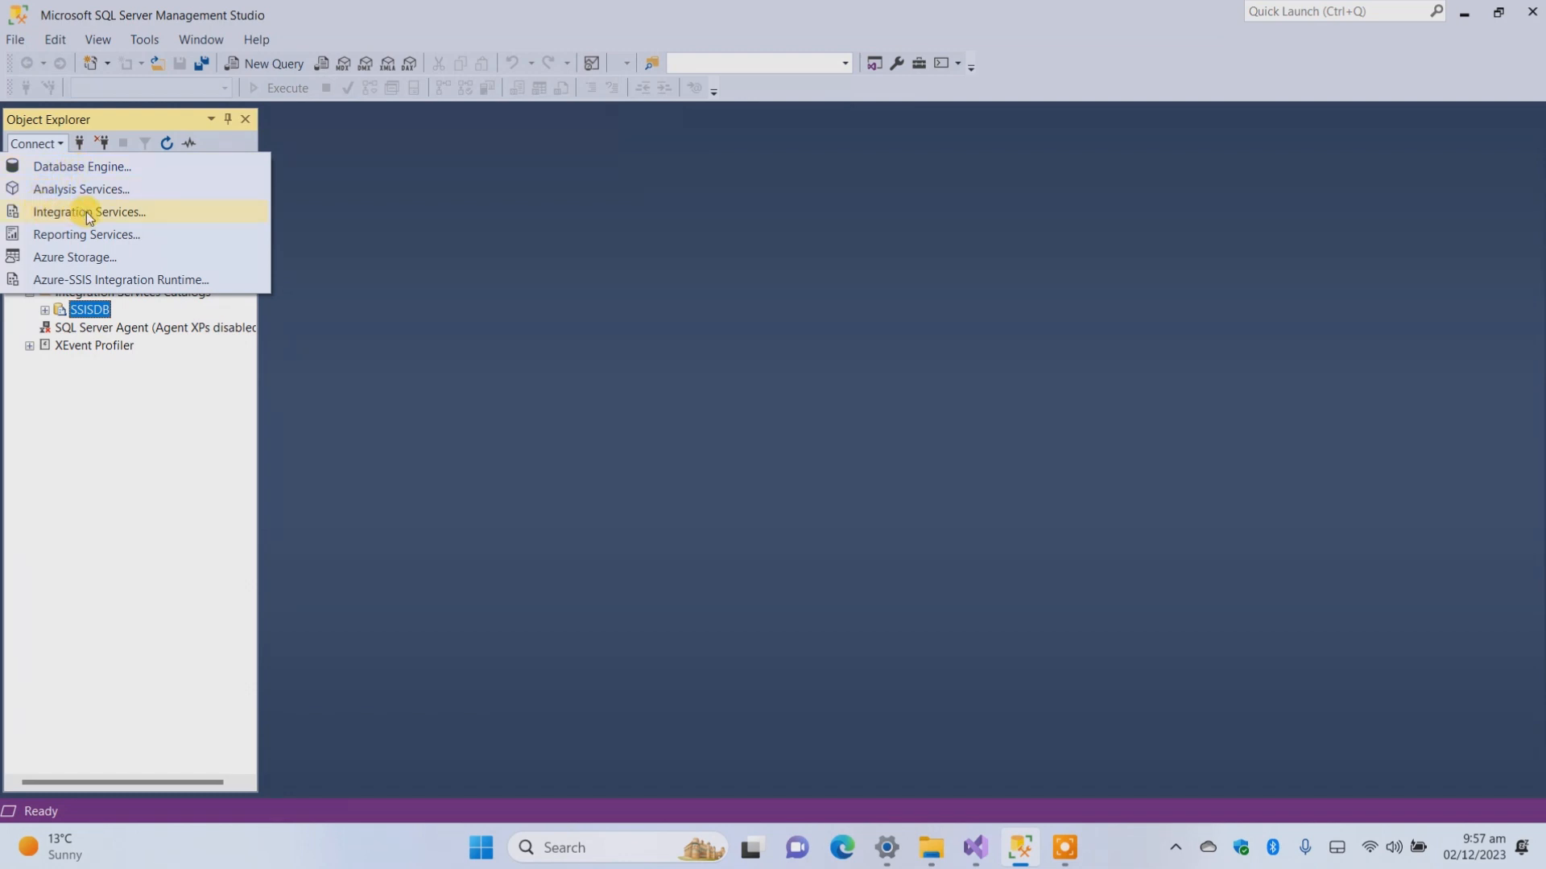
pyautogui.click(64, 210)
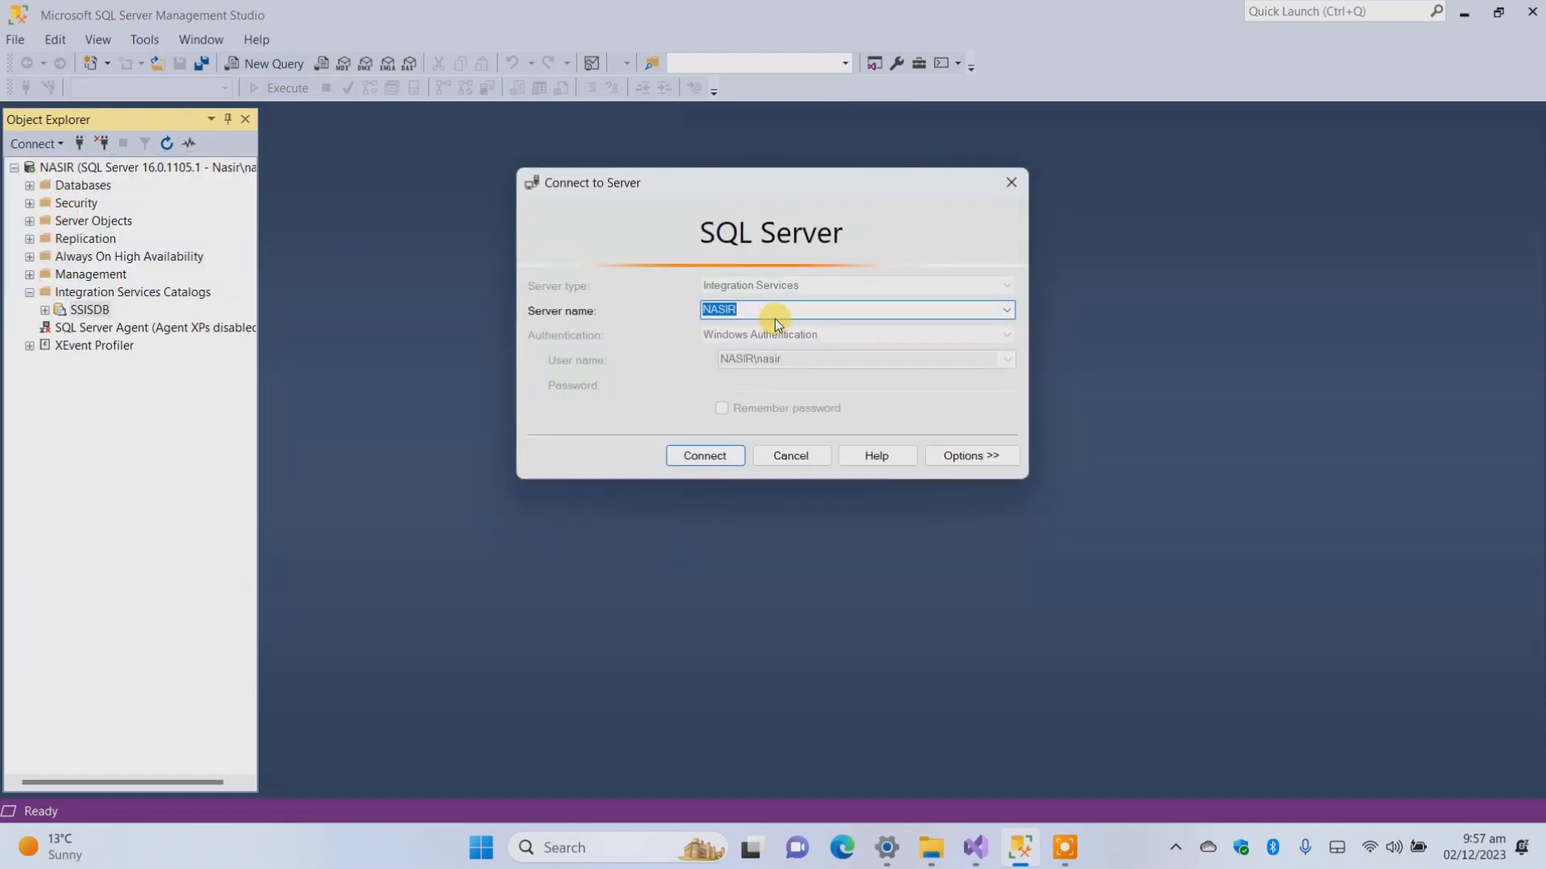
pyautogui.click(705, 454)
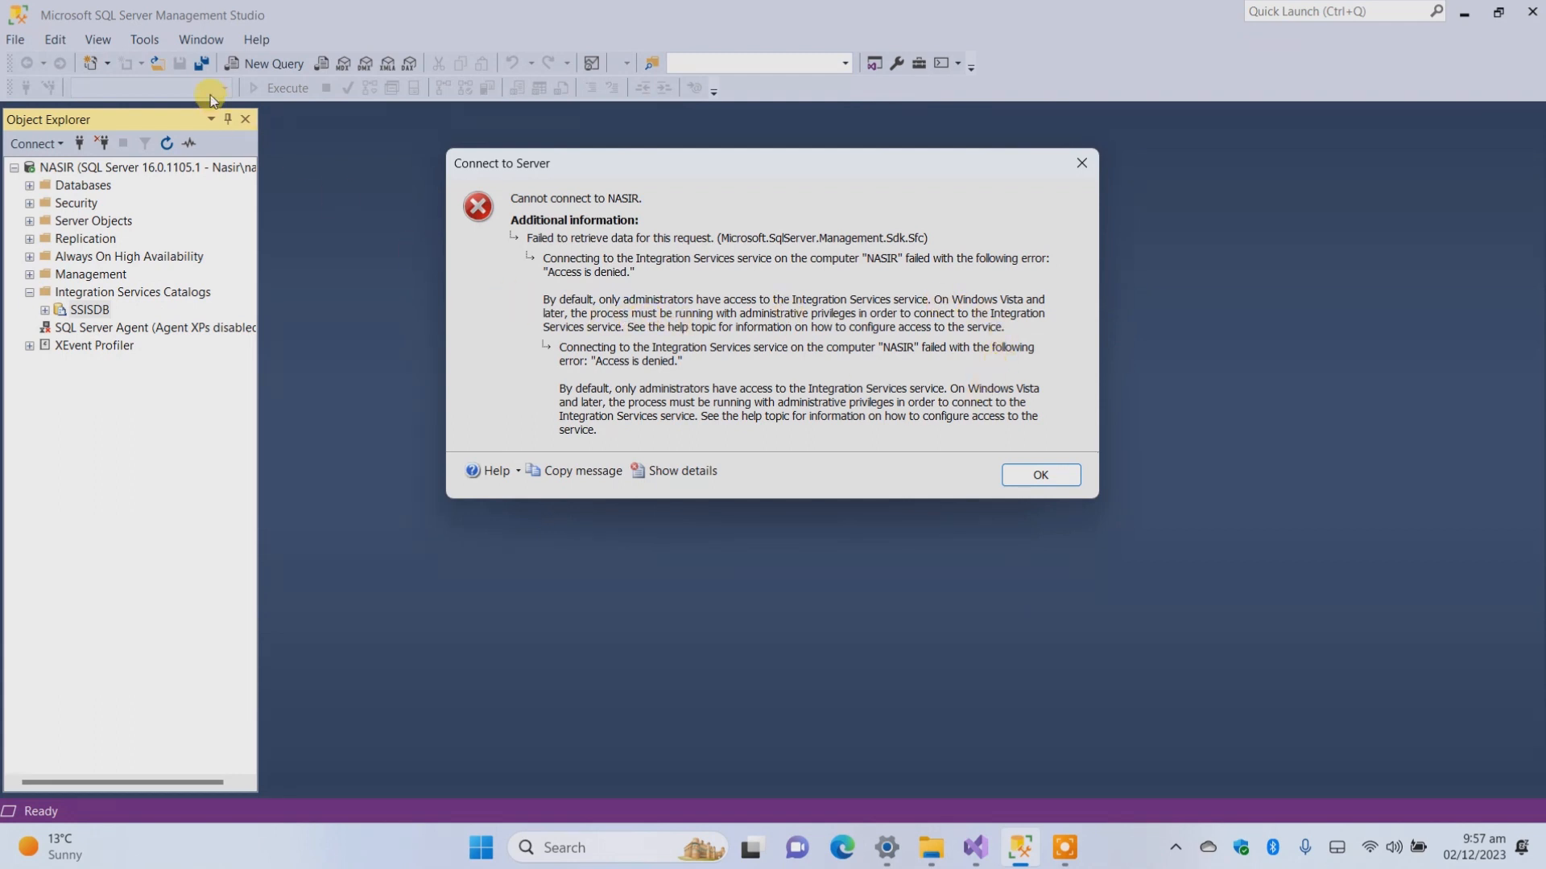
pyautogui.click(1018, 481)
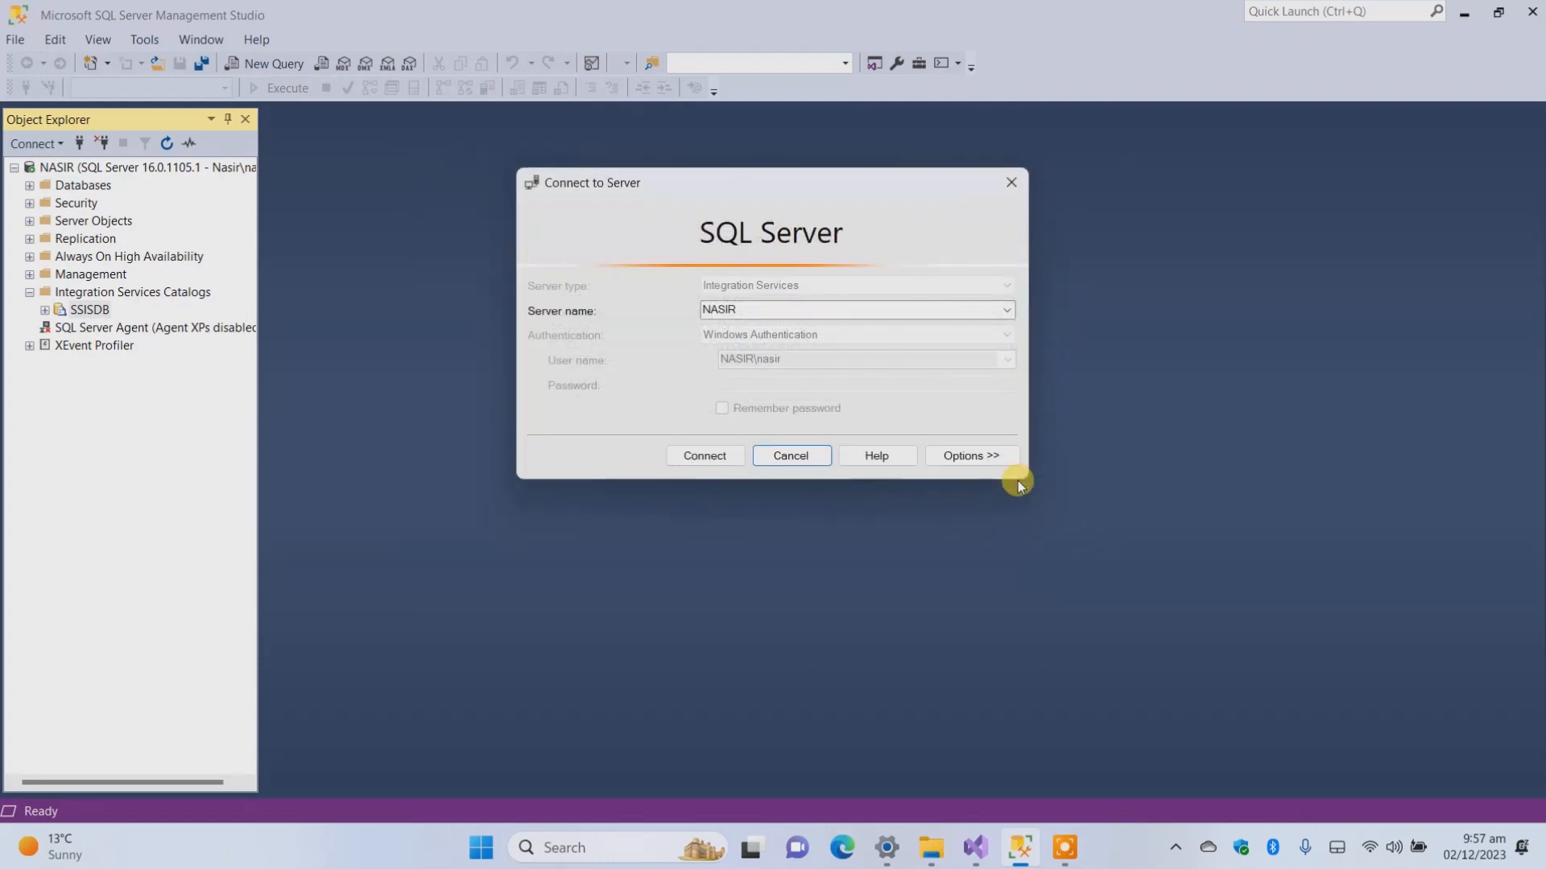
pyautogui.click(785, 455)
# Relaunch SQL Server Management Studio 19 as administrator and expand Integration Services Catalogs on the local Database Engine
pyautogui.click(1532, 13)
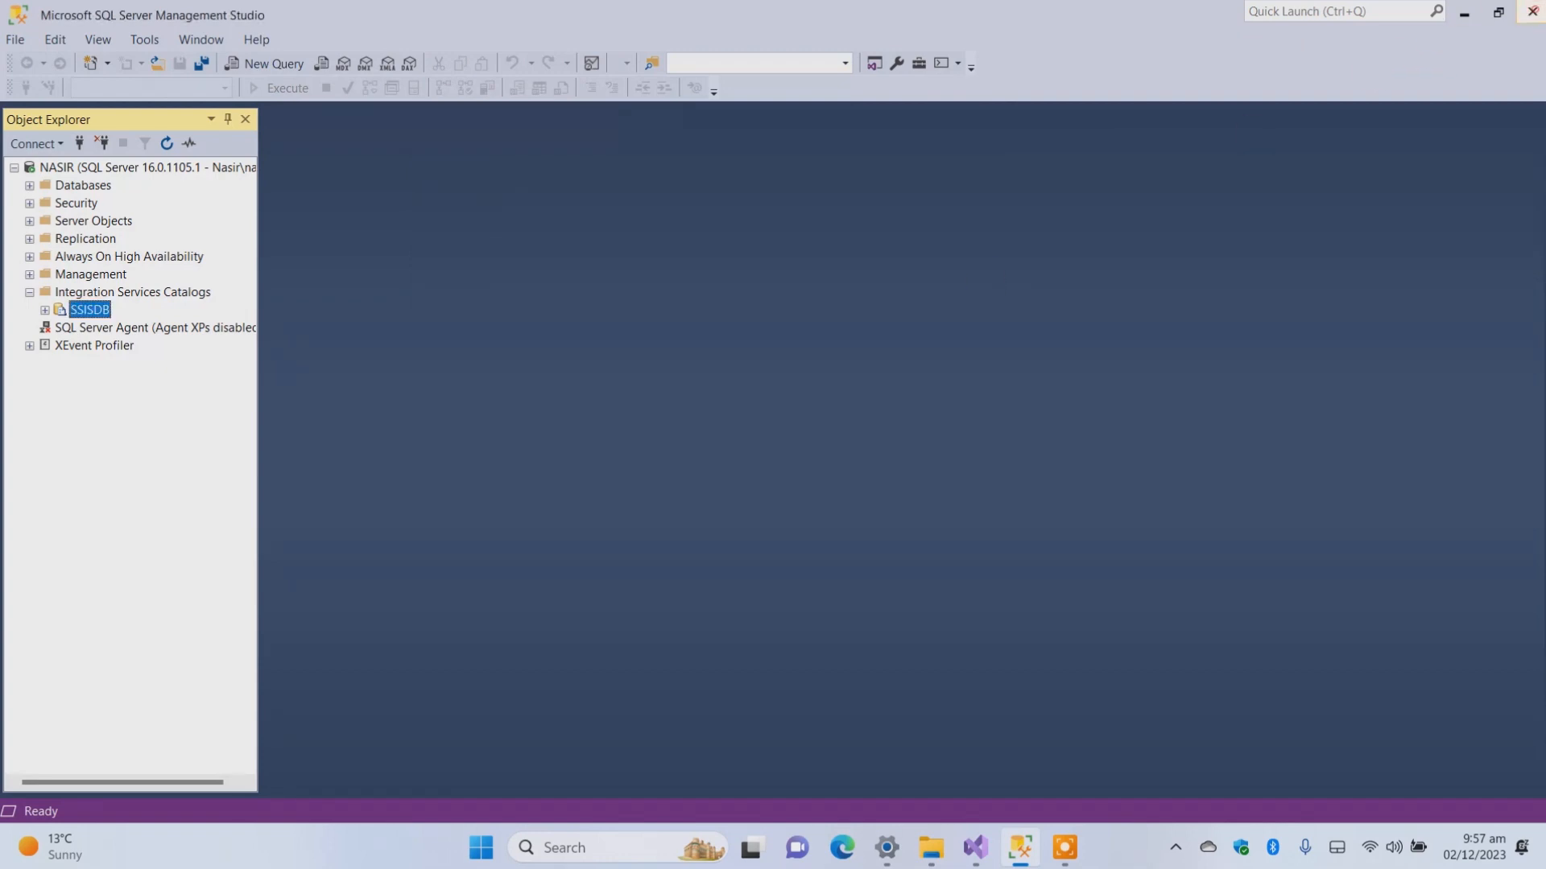
pyautogui.click(638, 845)
pyautogui.write('ql')
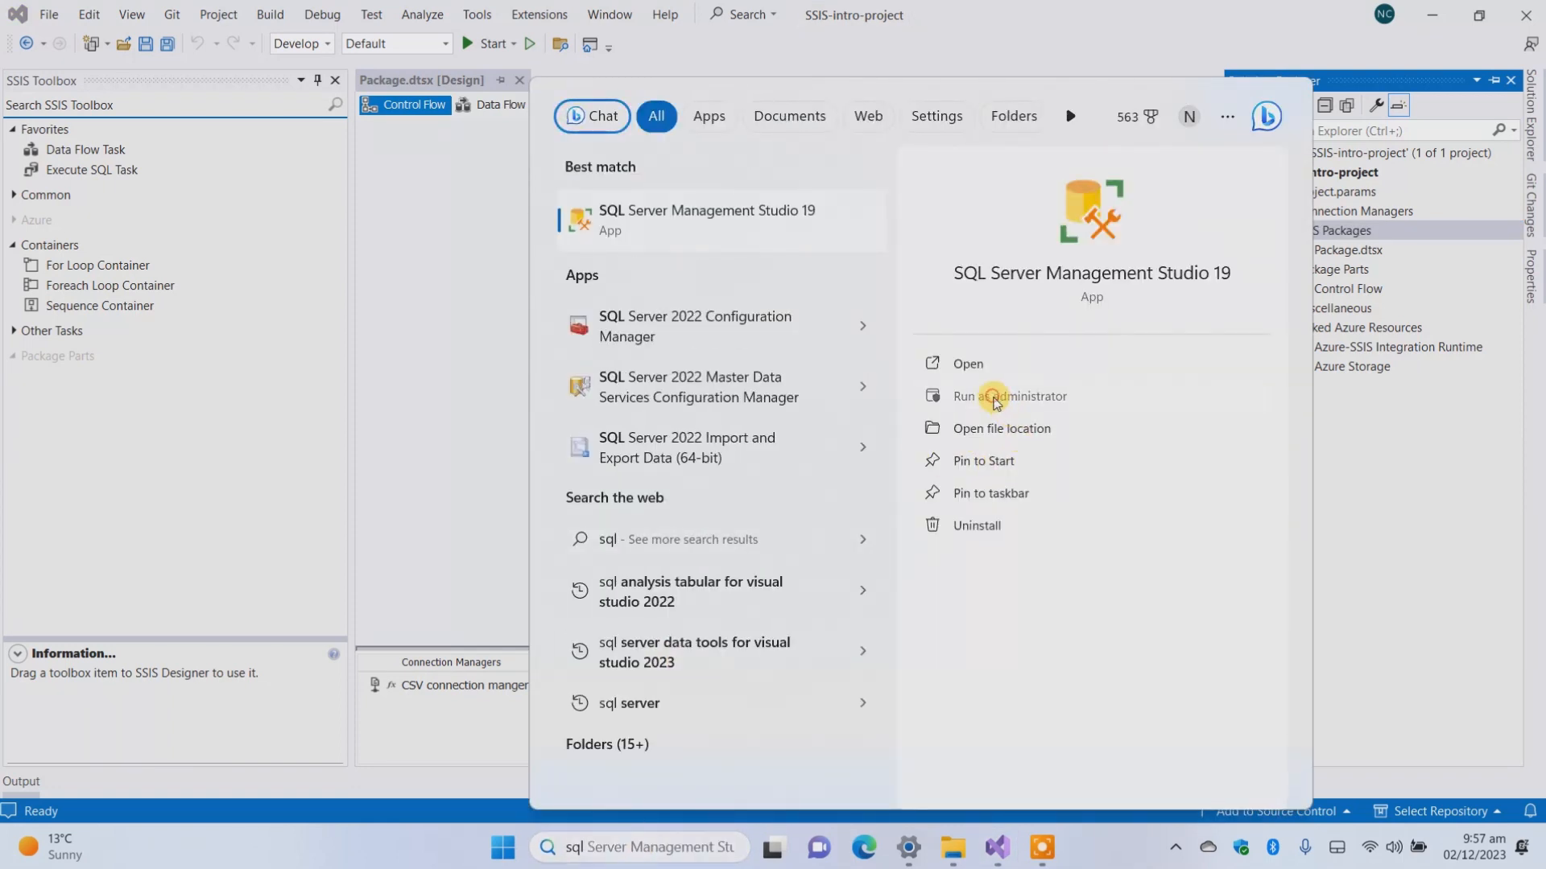
pyautogui.click(1003, 408)
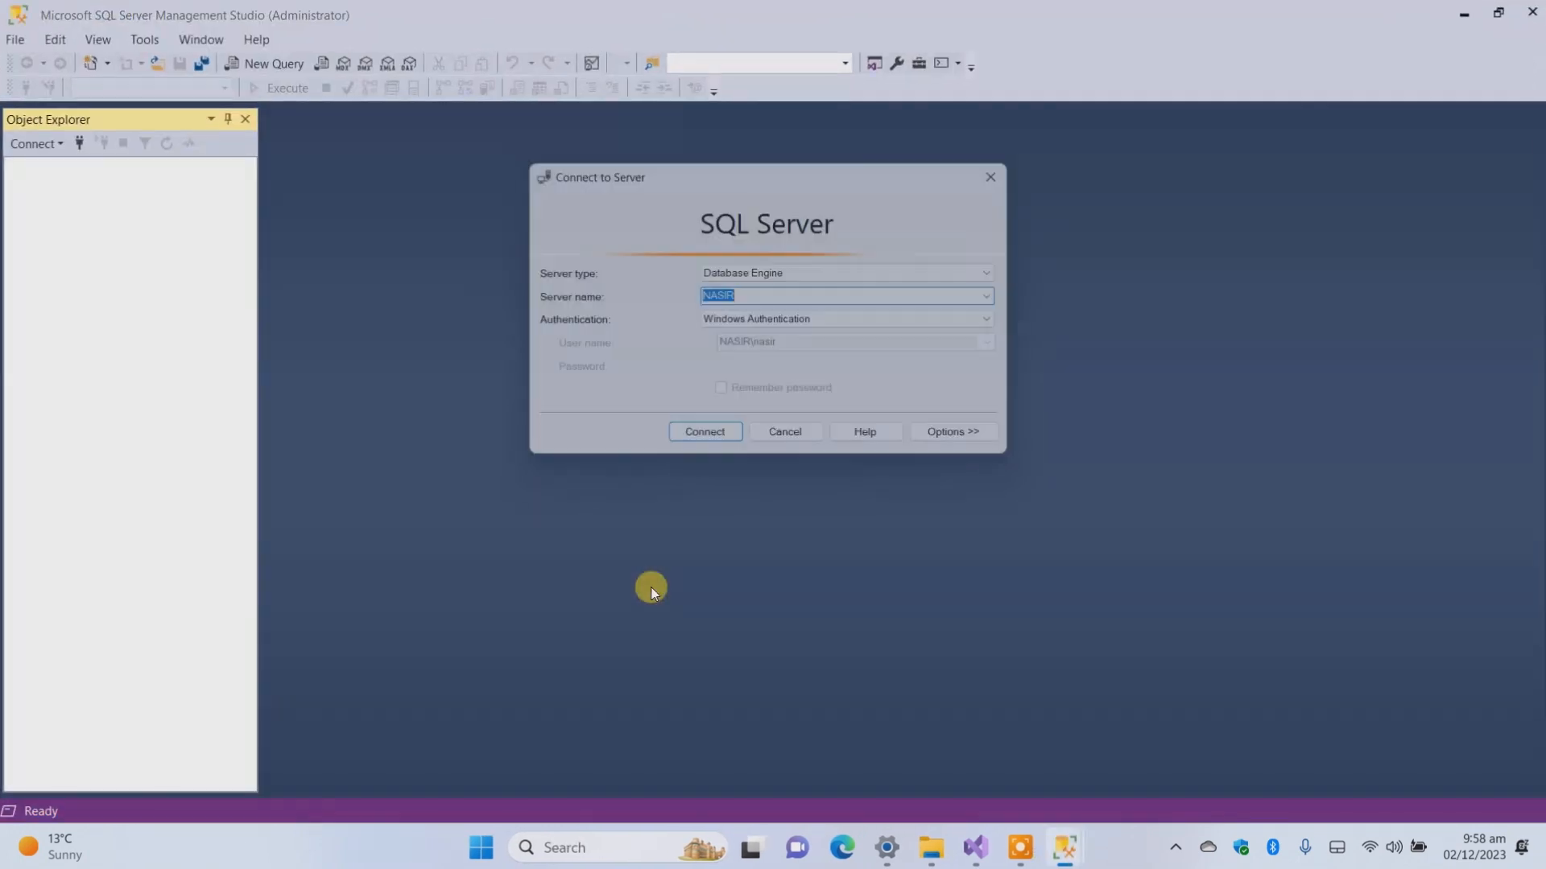
pyautogui.click(703, 443)
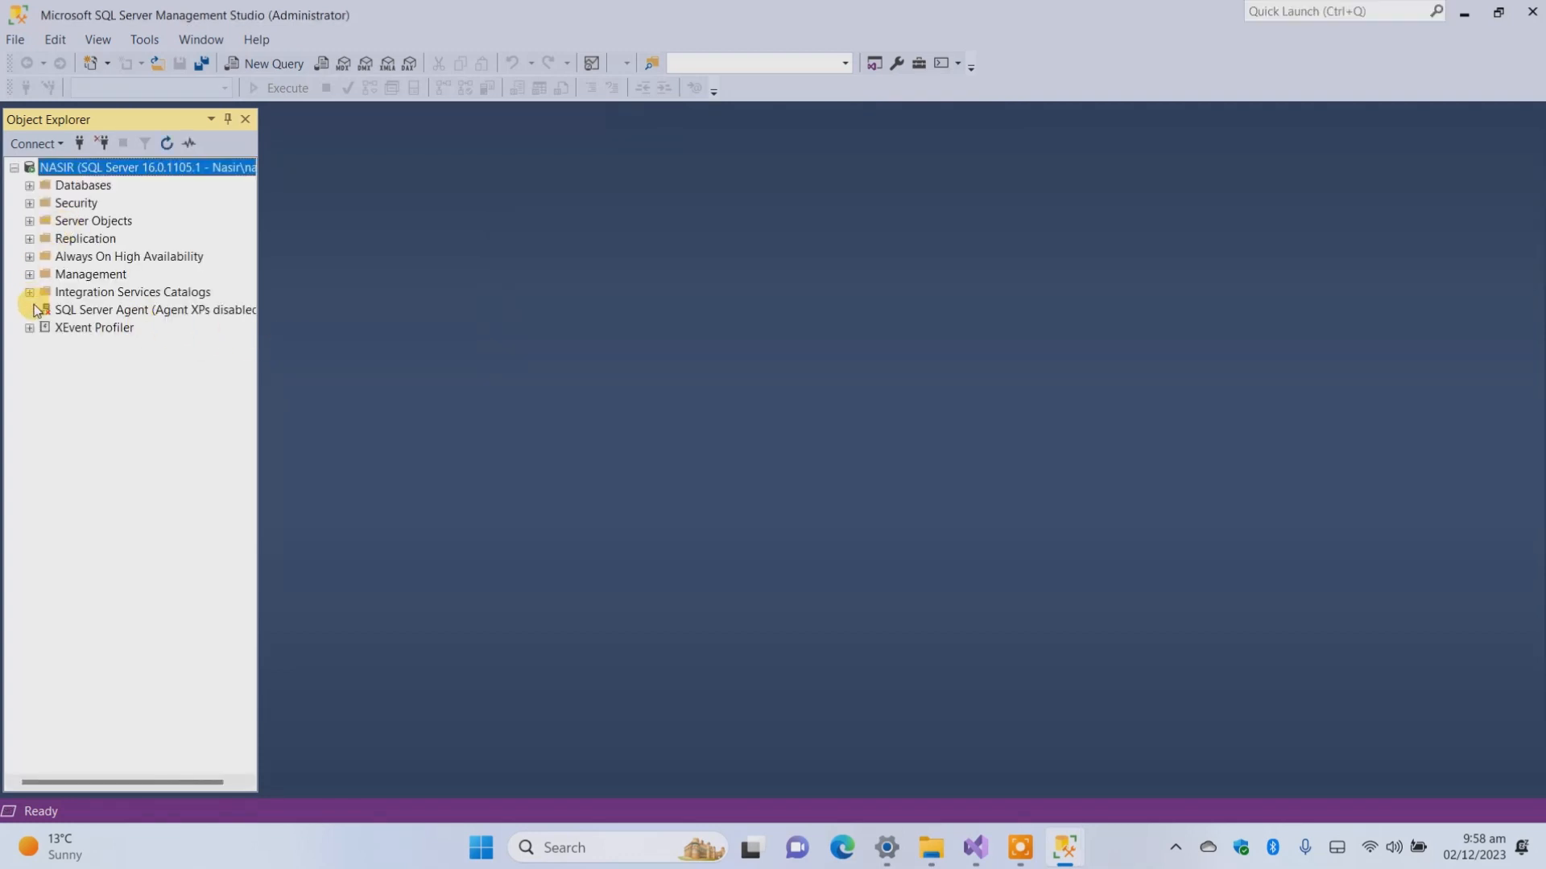
pyautogui.click(29, 294)
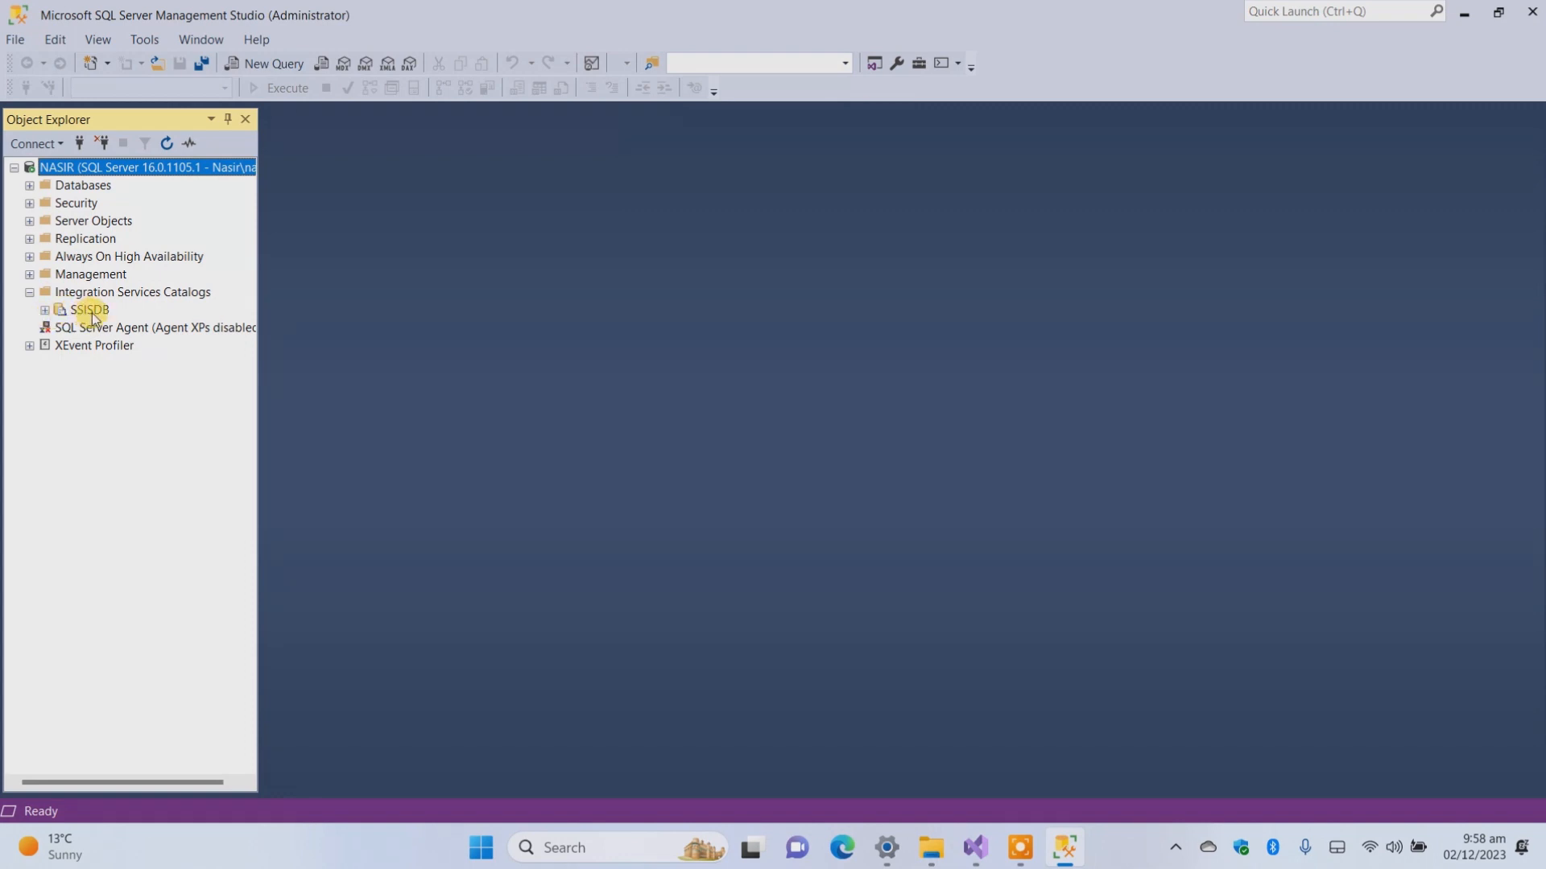
# Connect to Integration Services on the local server with Windows Authentication and expand its Stored Packages
pyautogui.click(46, 146)
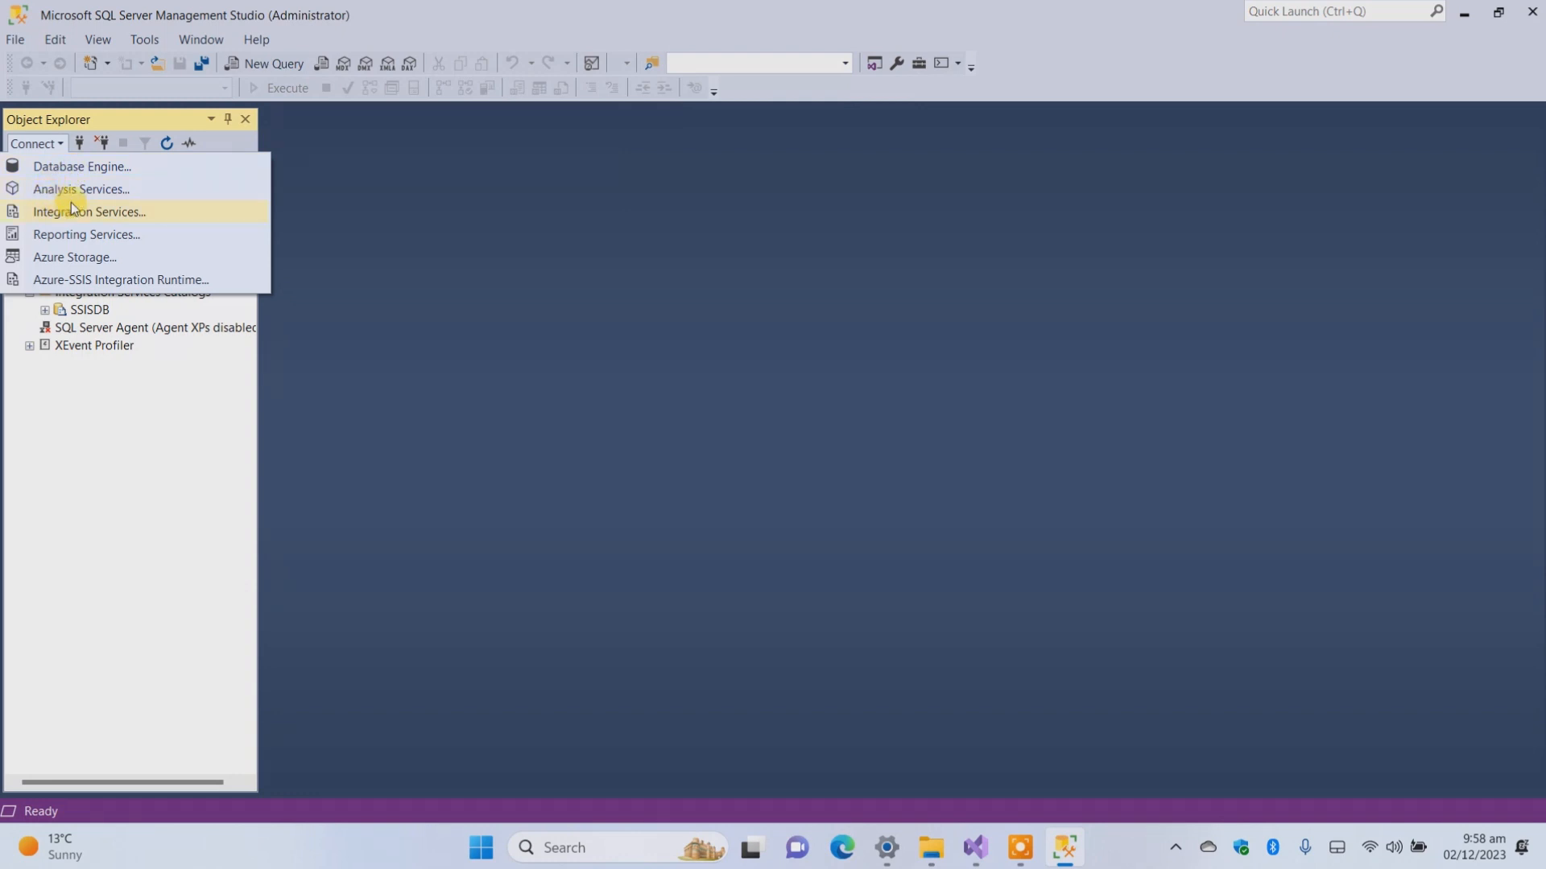
pyautogui.click(116, 215)
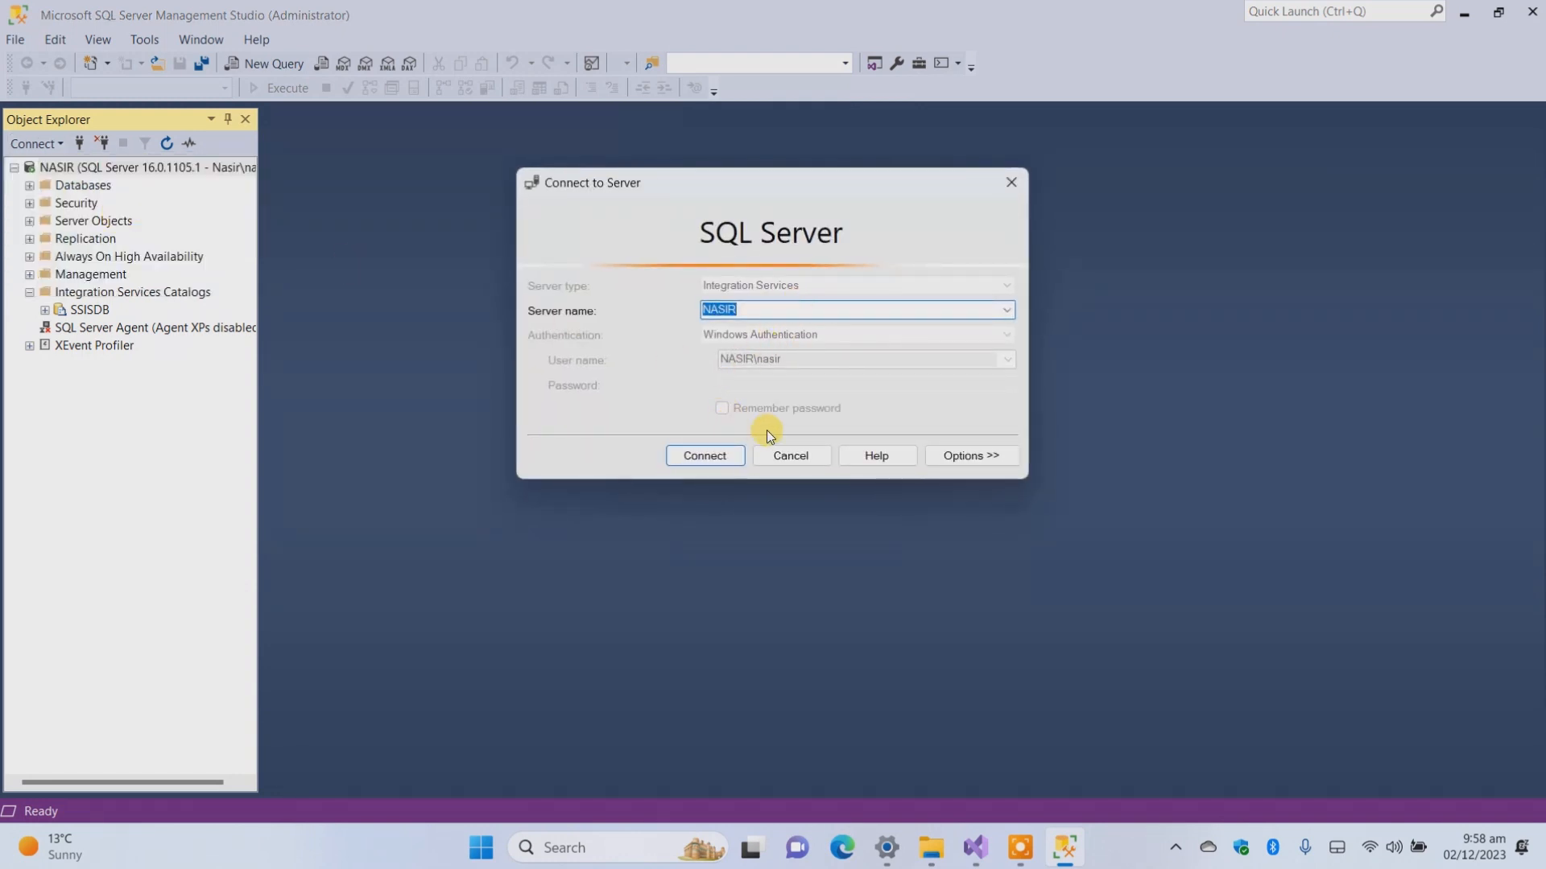
pyautogui.click(704, 459)
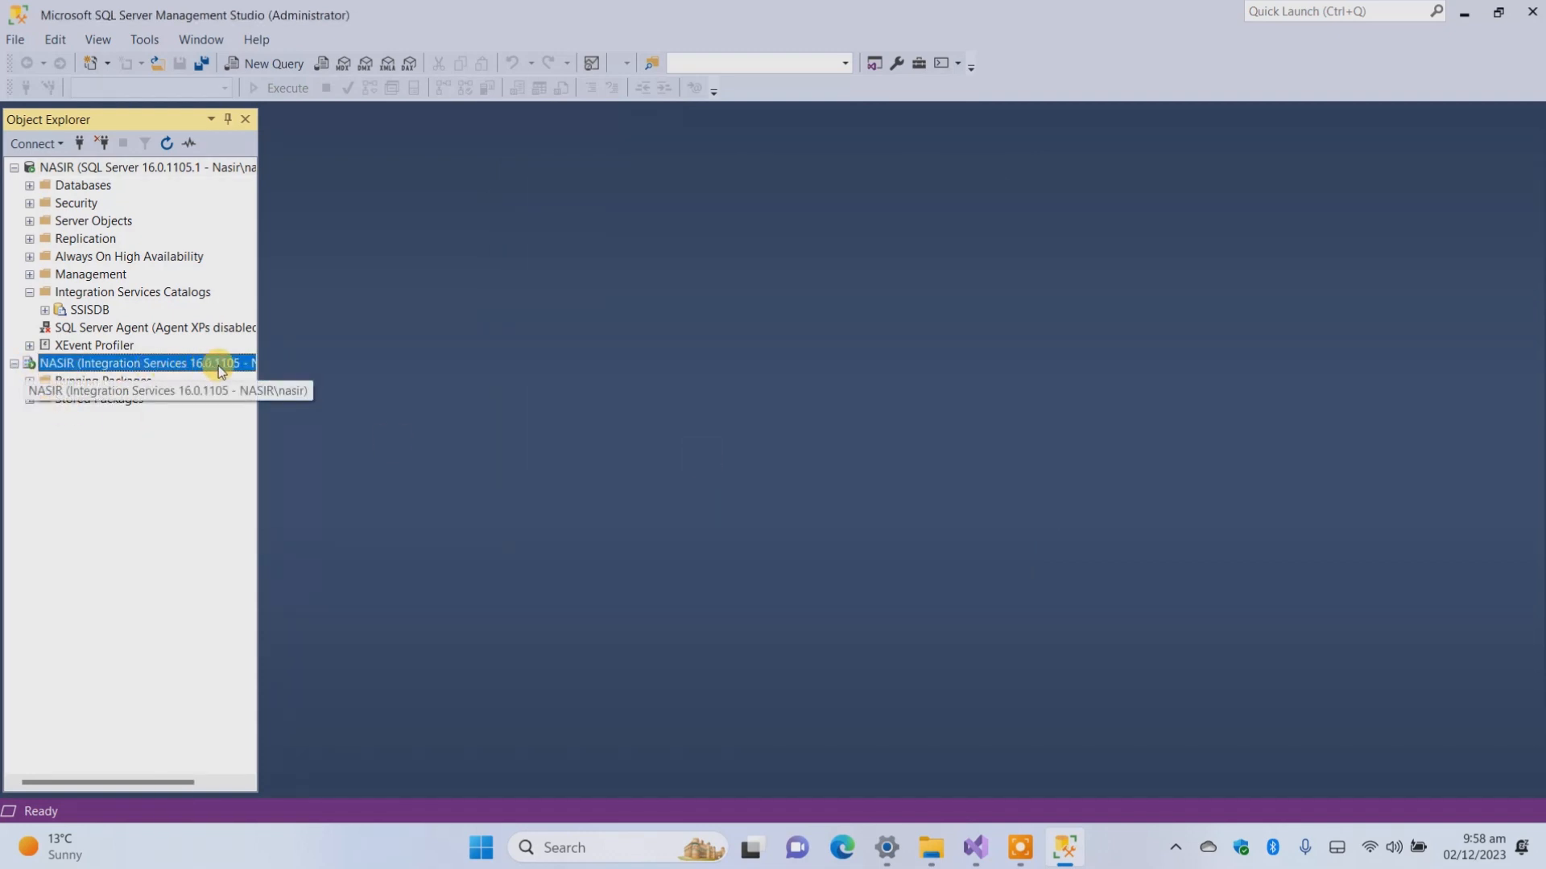
pyautogui.click(30, 400)
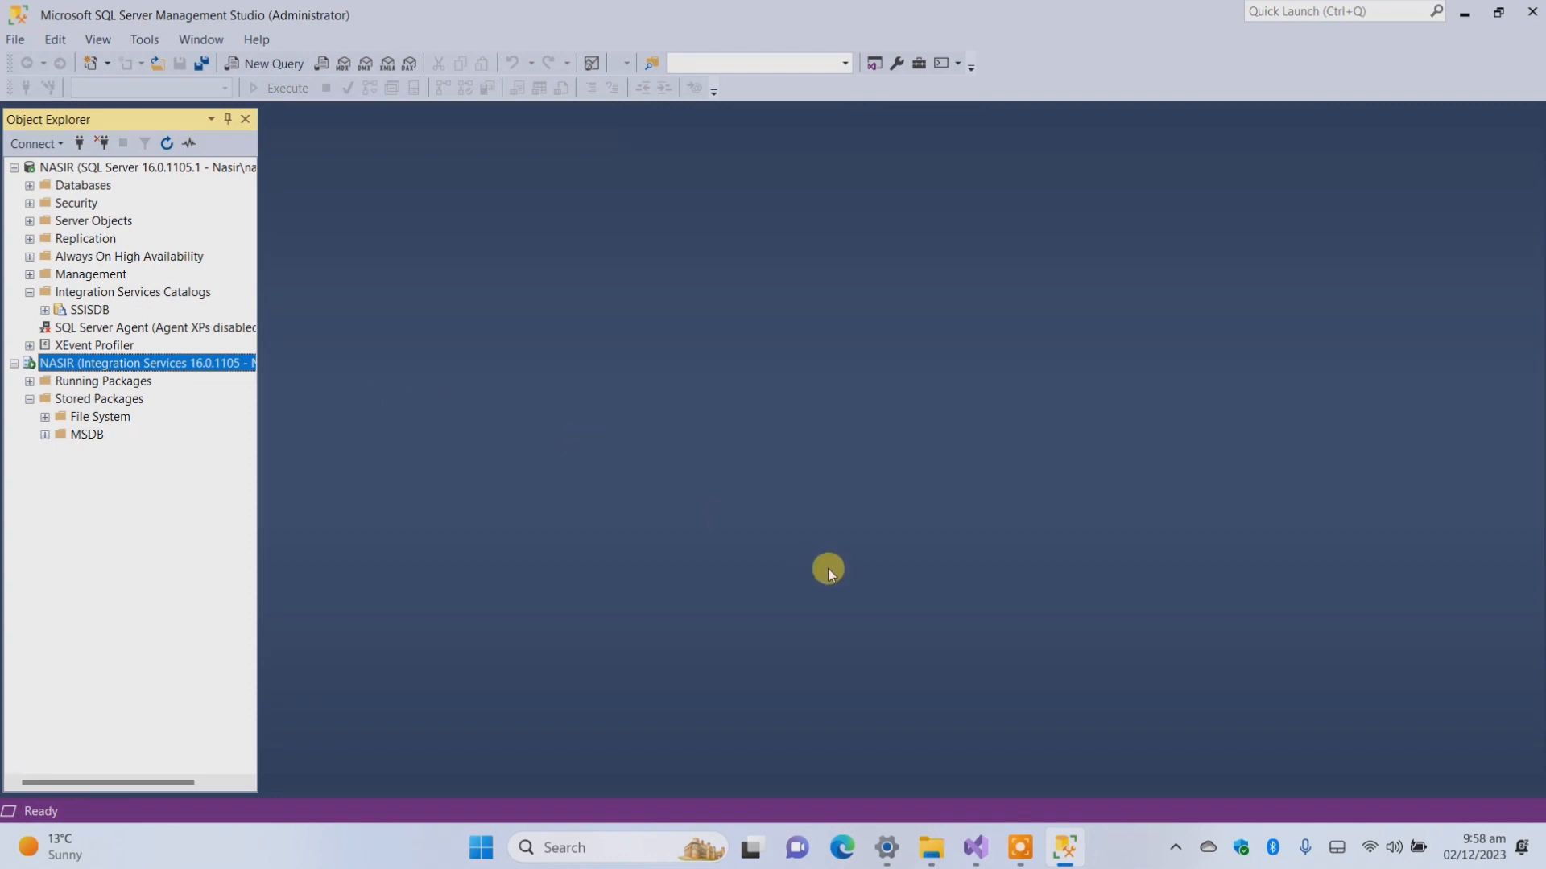
# Switch to Visual Studio, build the SSIS-intro-project solution, and return from the build output to the solution's contents
pyautogui.click(976, 850)
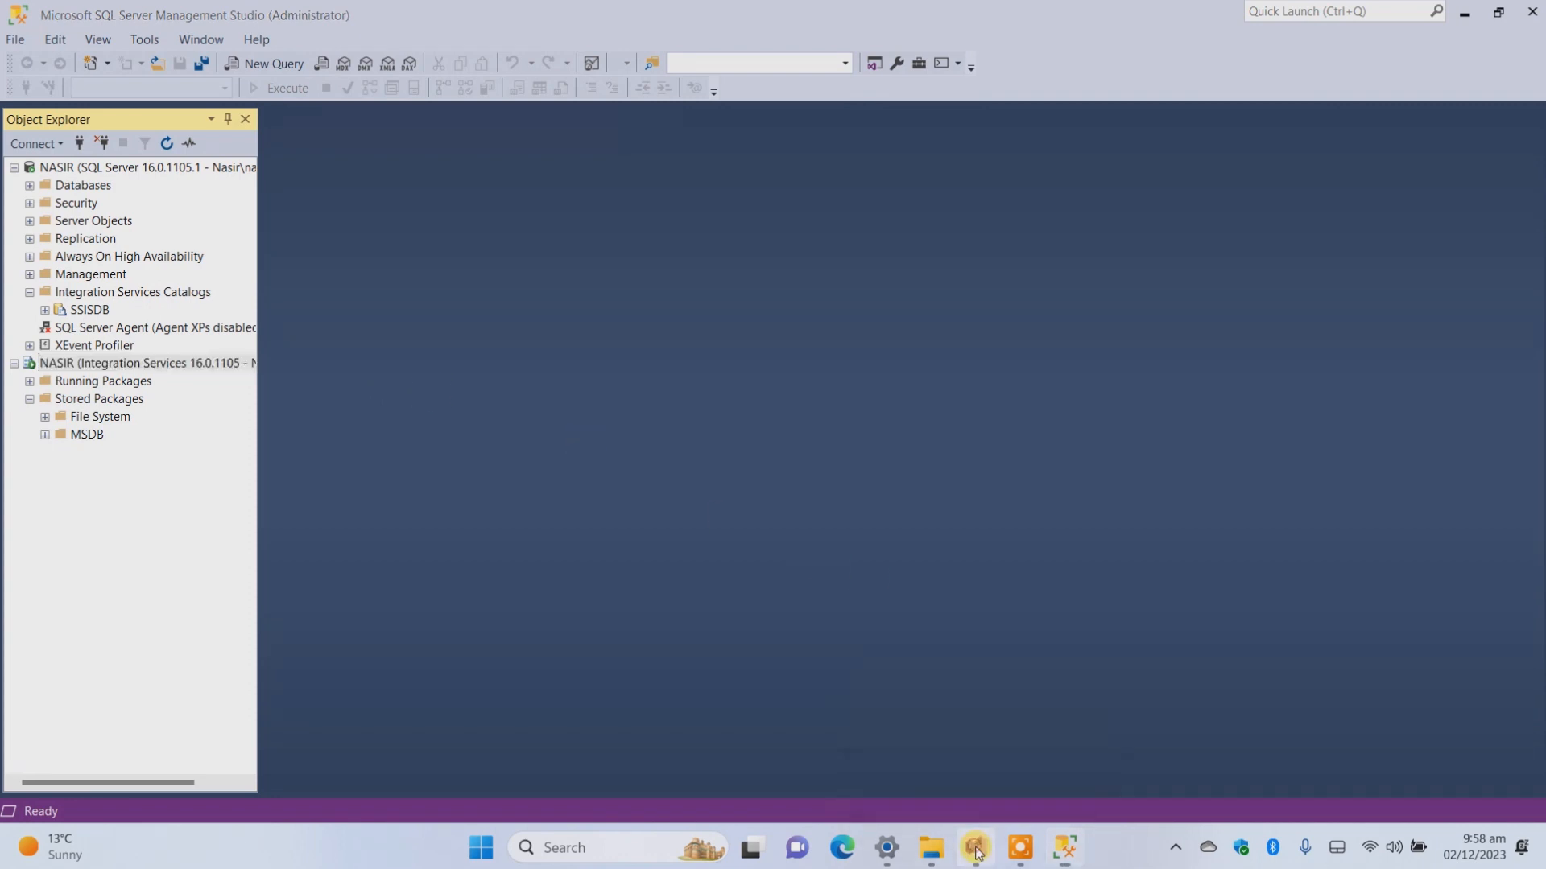
pyautogui.click(1316, 153)
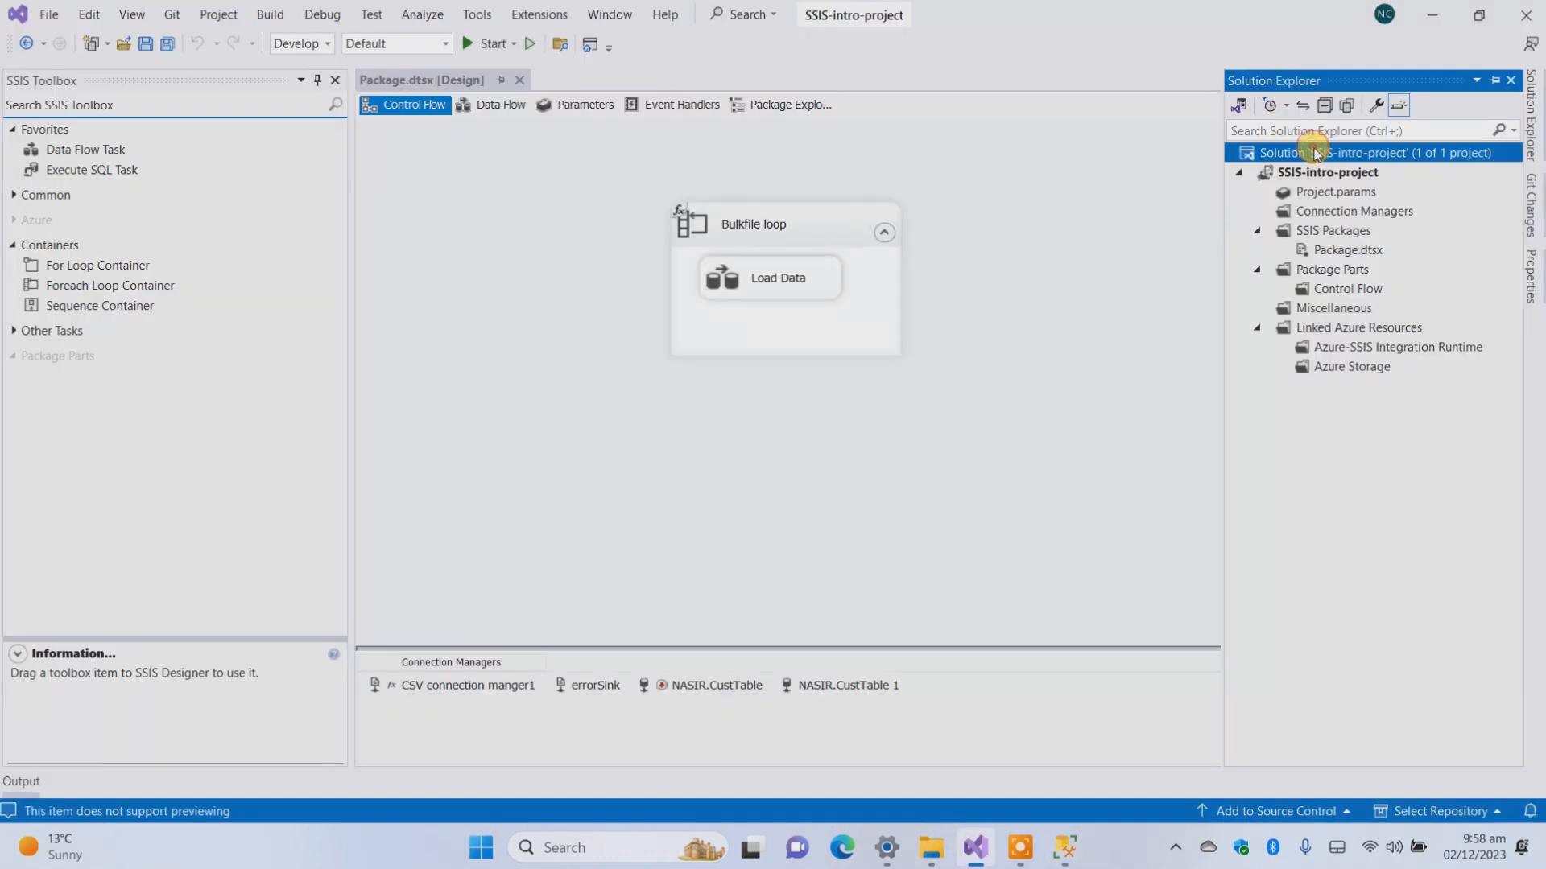
pyautogui.rightClick(1316, 153)
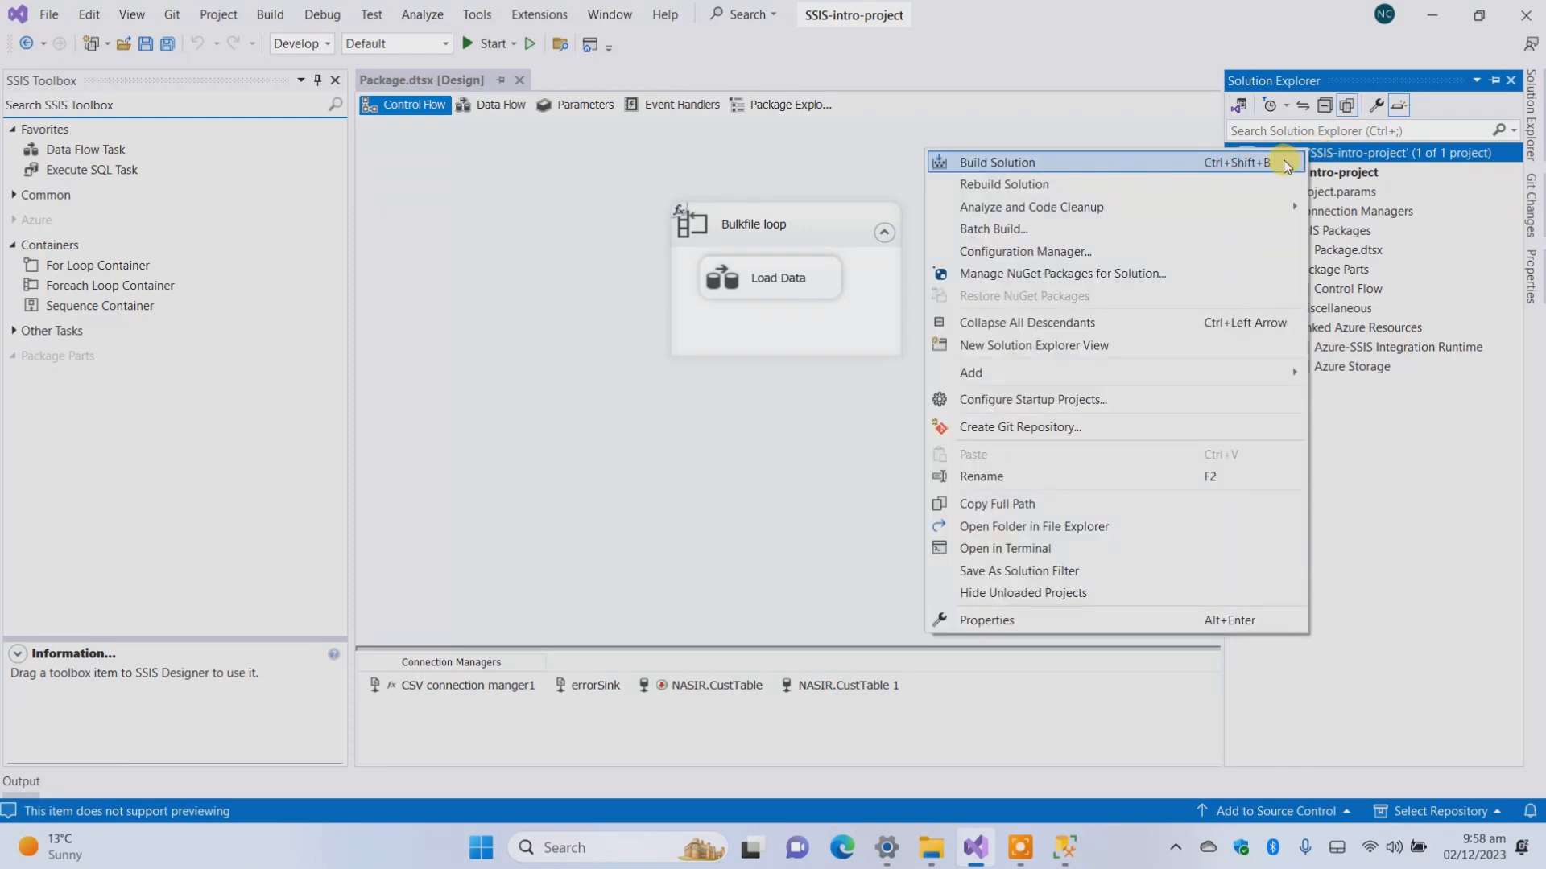
pyautogui.click(1036, 164)
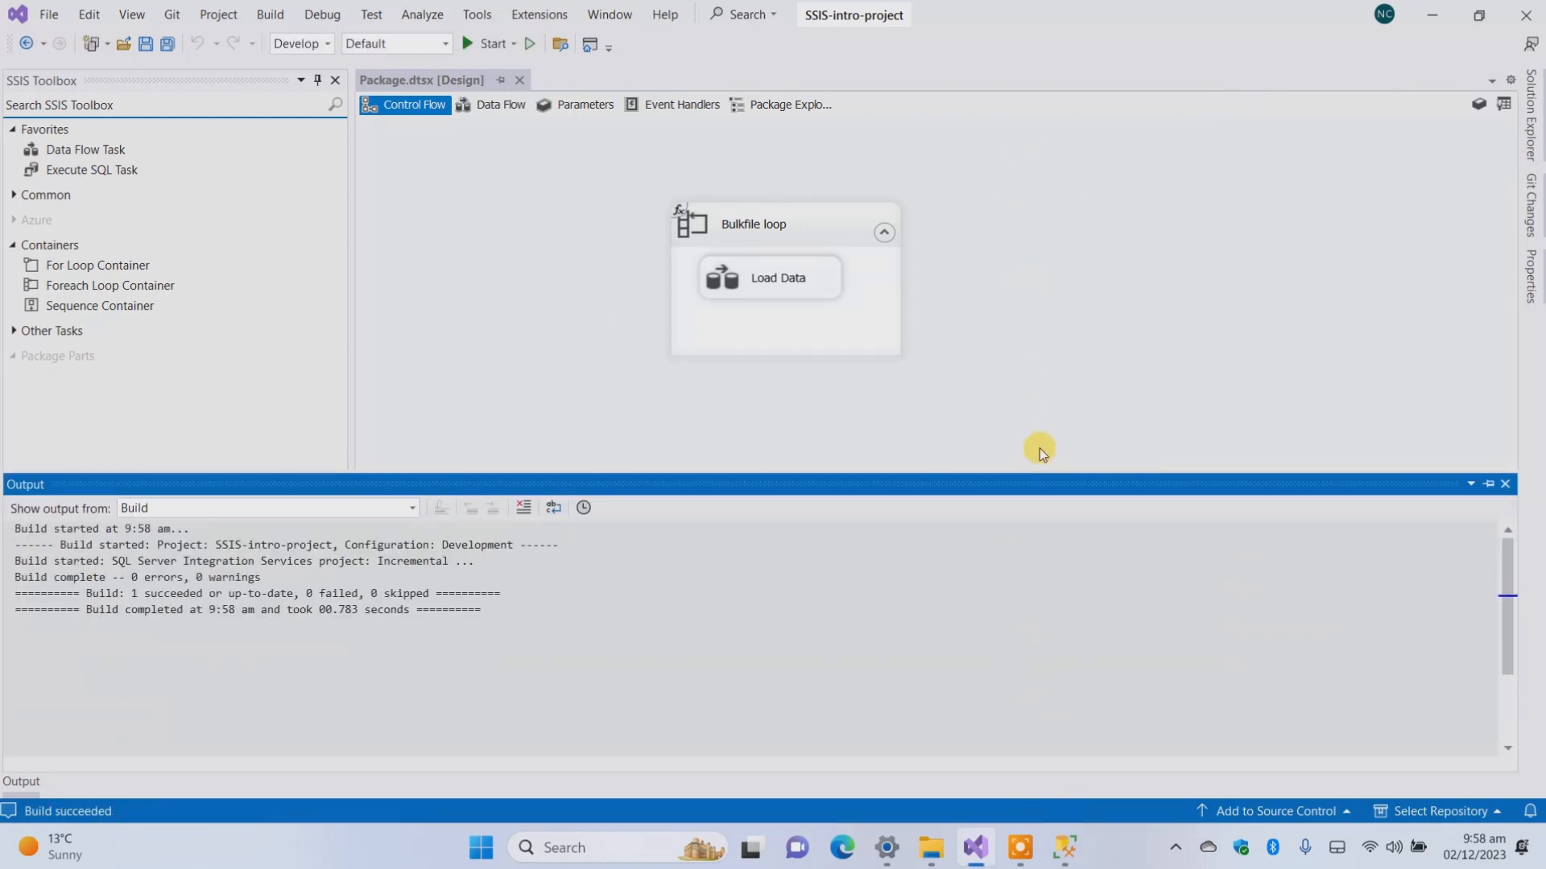
pyautogui.click(35, 786)
pyautogui.click(1535, 112)
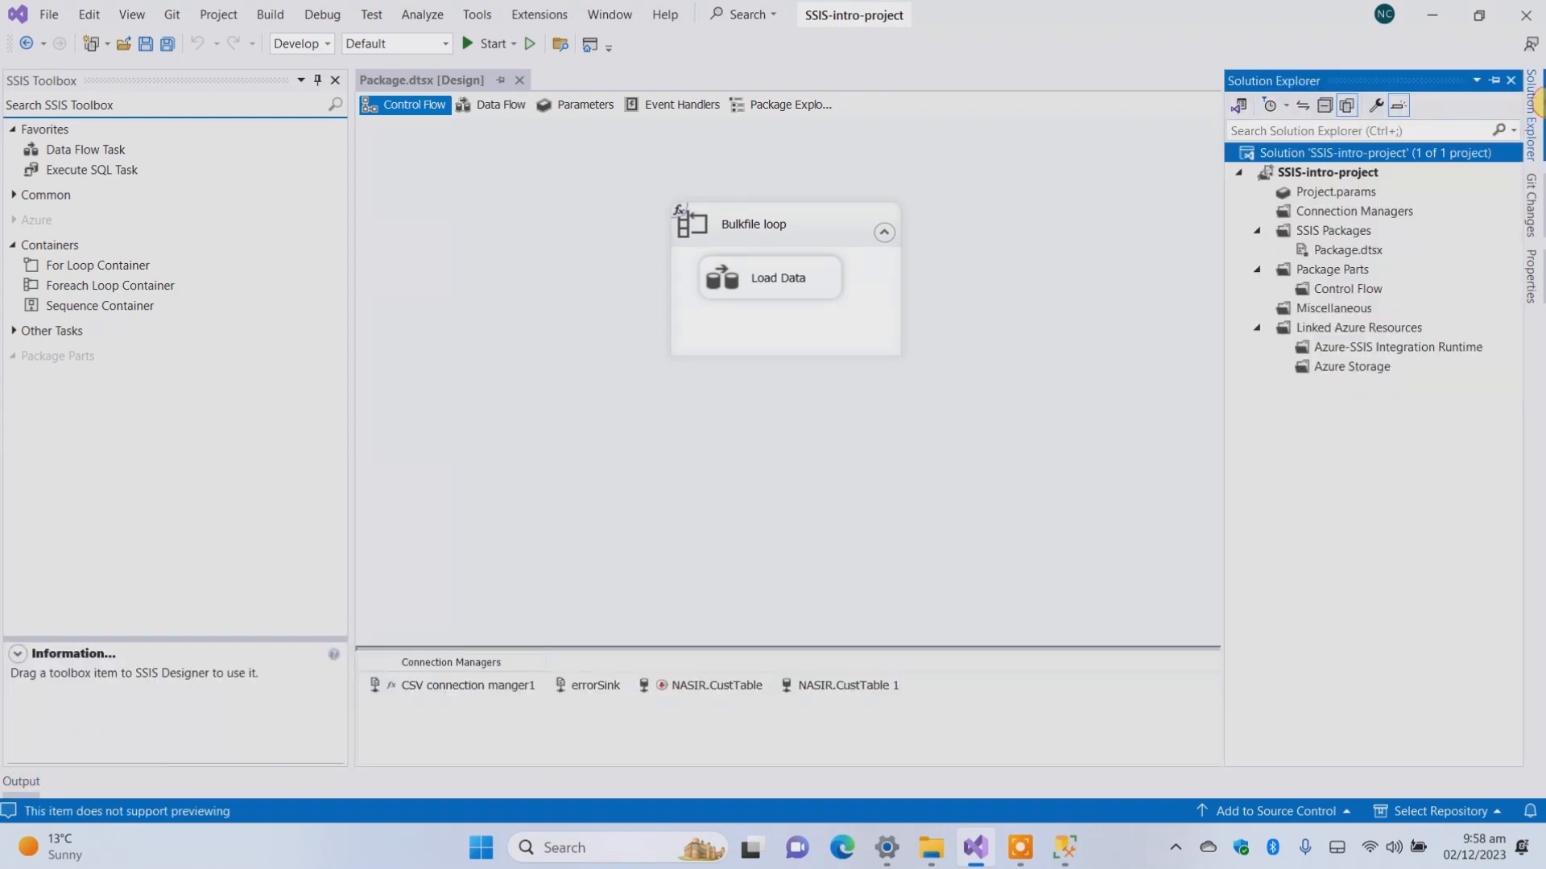
pyautogui.rightClick(1325, 158)
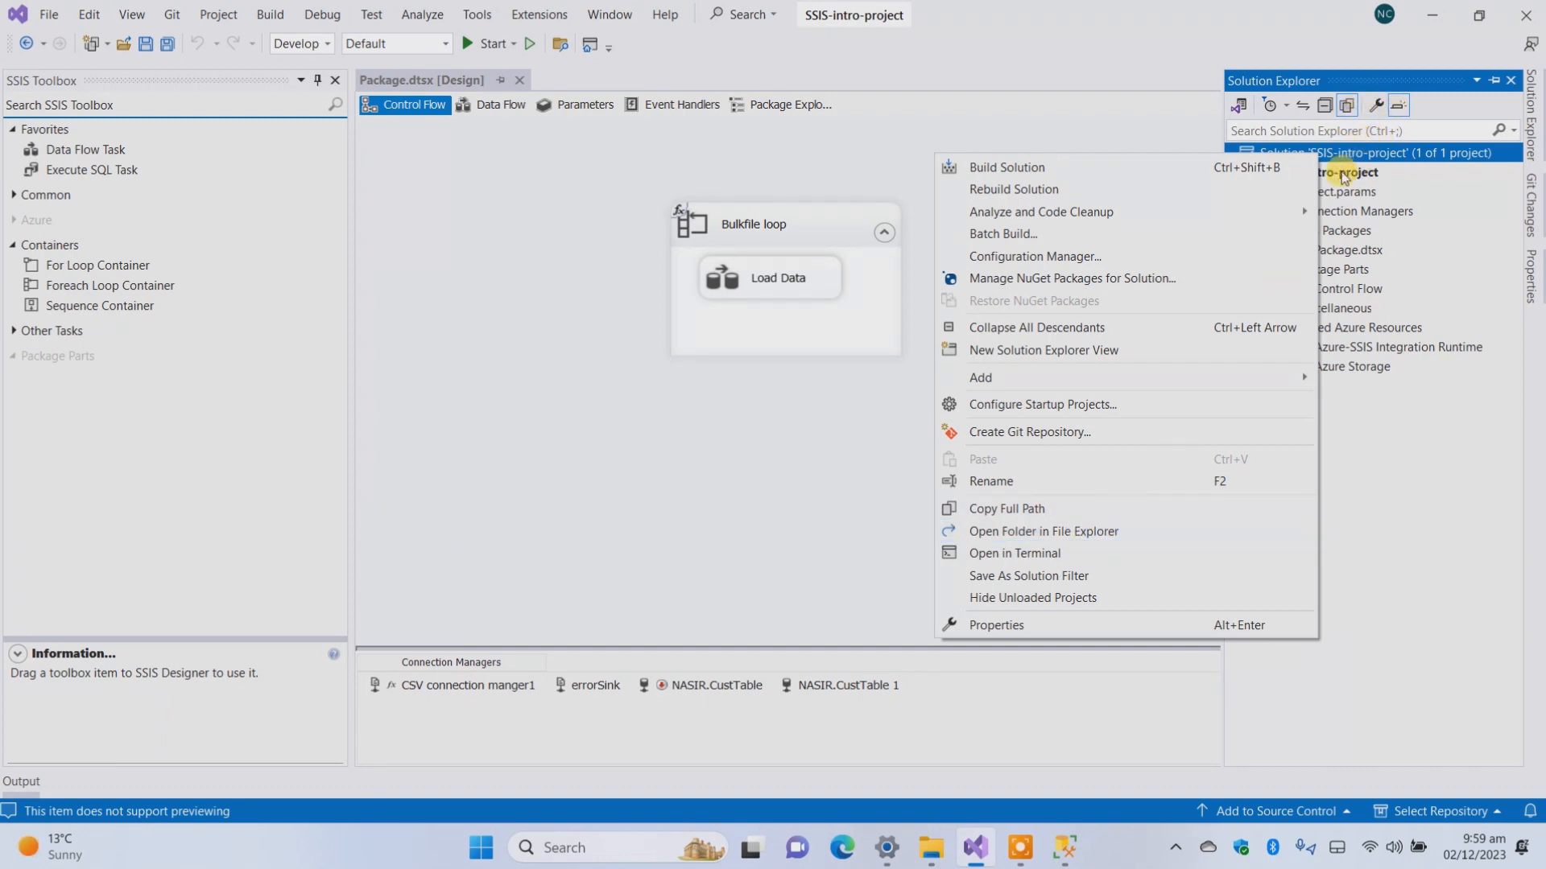
pyautogui.click(851, 544)
# Switch to File Explorer and open the inner SSIS-intro-project folder's bin\Development build output folder
pyautogui.click(931, 848)
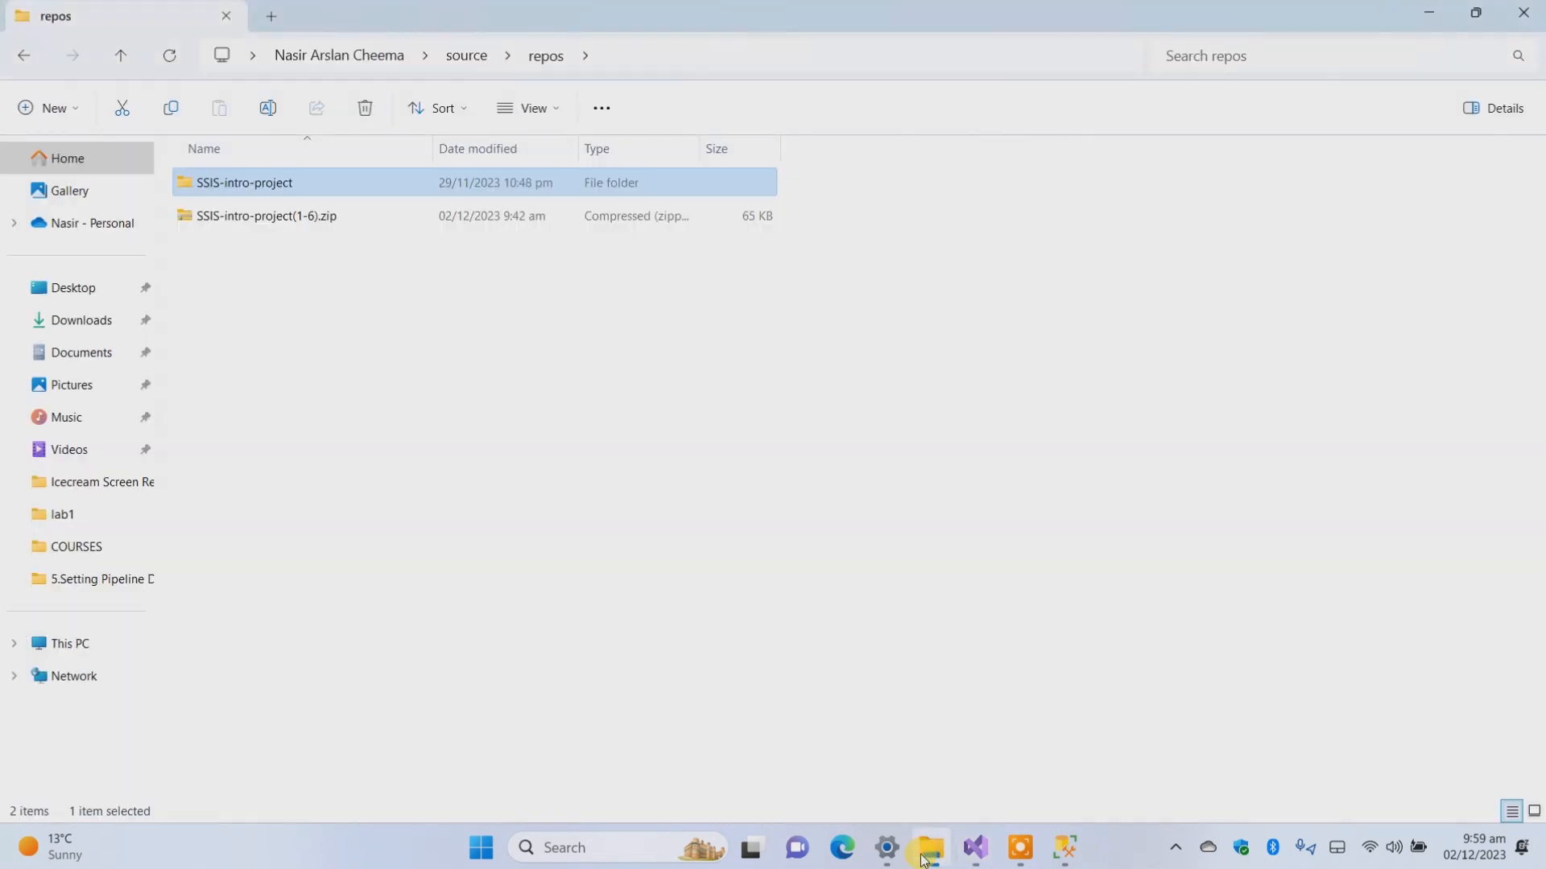
pyautogui.doubleClick(273, 185)
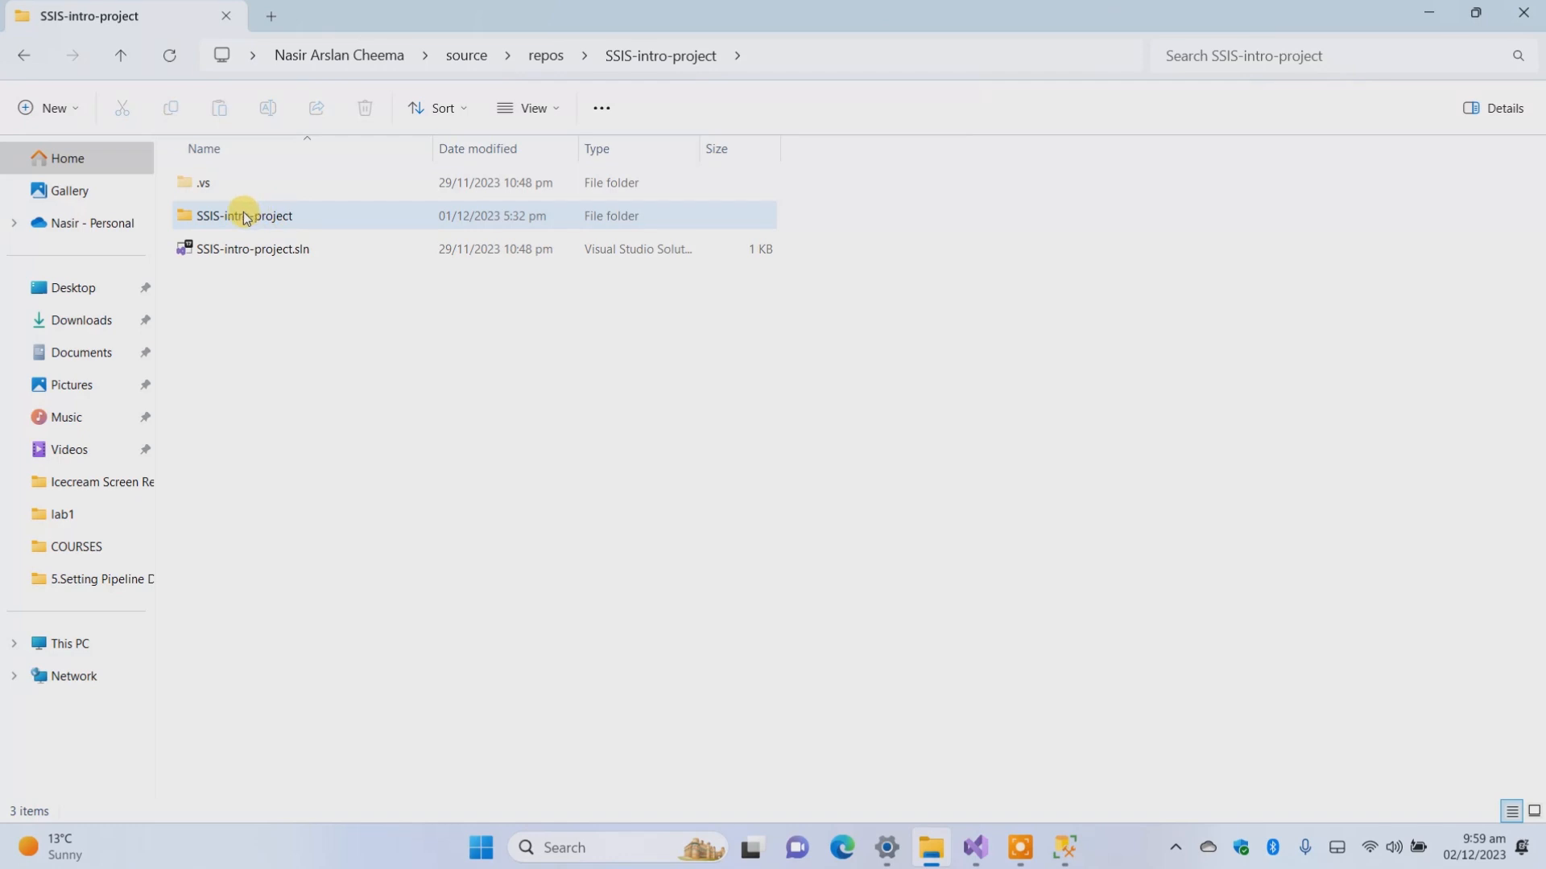
pyautogui.doubleClick(244, 214)
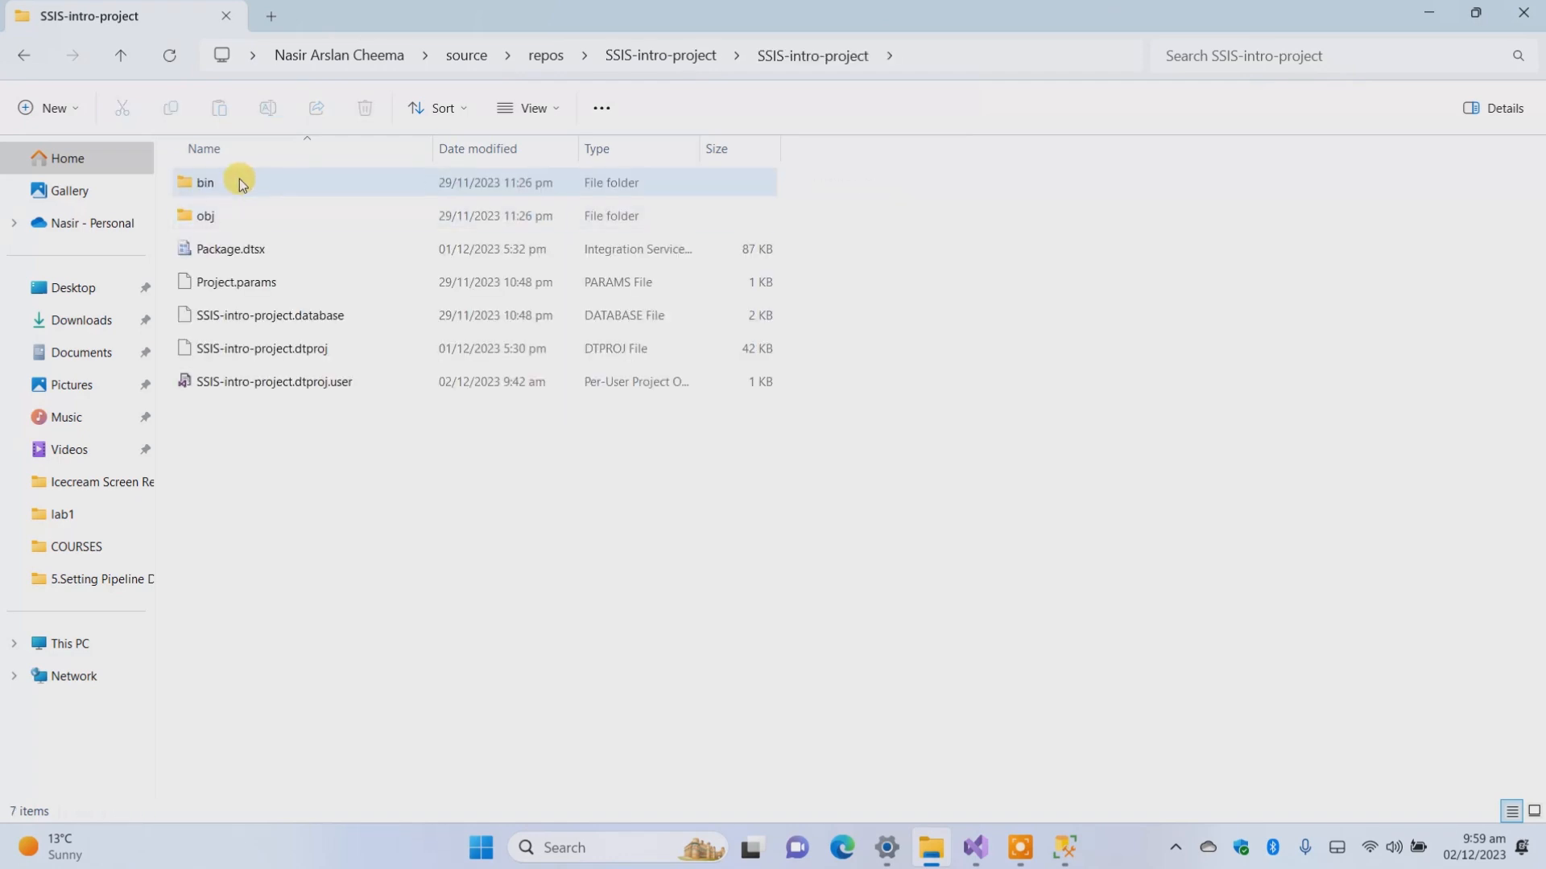
pyautogui.click(240, 182)
pyautogui.doubleClick(239, 180)
pyautogui.doubleClick(288, 180)
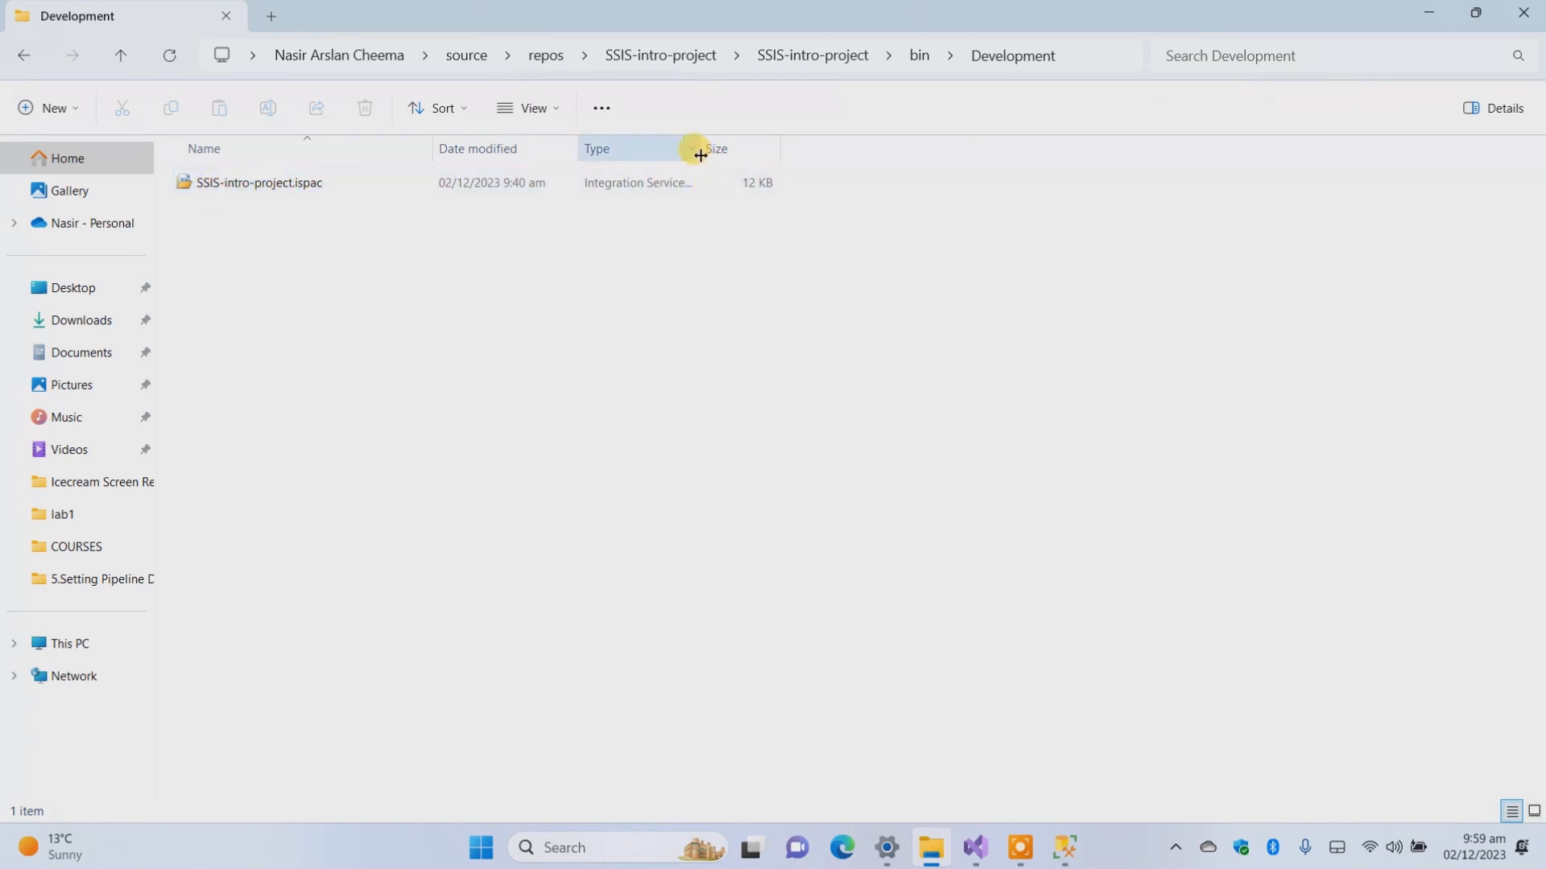
# Widen the Type column to show the full file type of SSIS-intro-project.ispac
pyautogui.moveTo(697, 152); pyautogui.dragTo(938, 150)
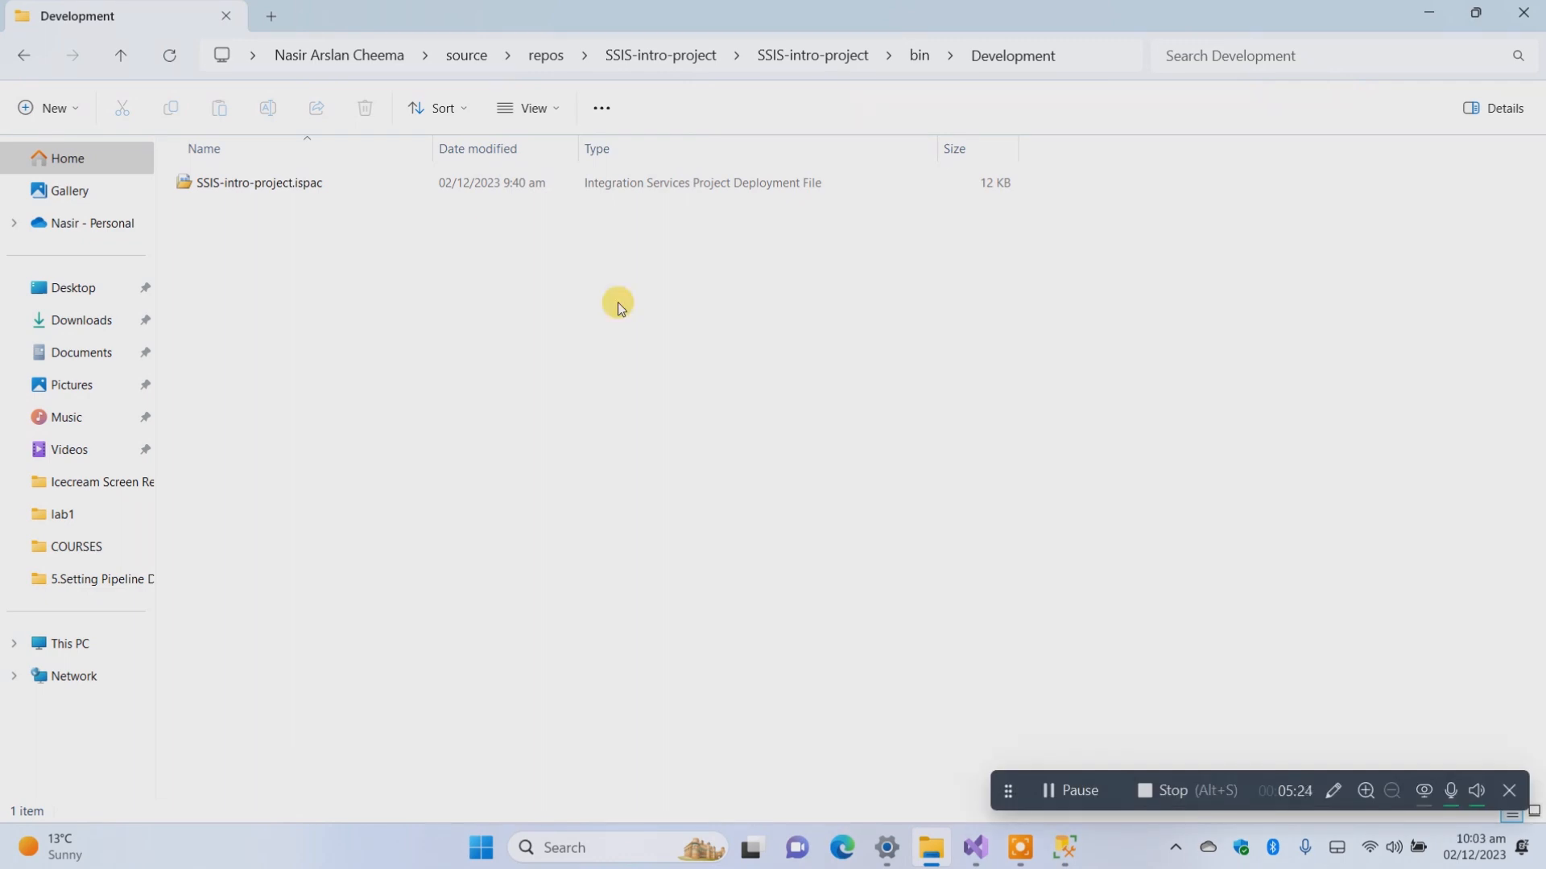
# Switch to SQL Server Management Studio, create a folder named Project in the SSISDB catalog, and expand it
pyautogui.click(1066, 853)
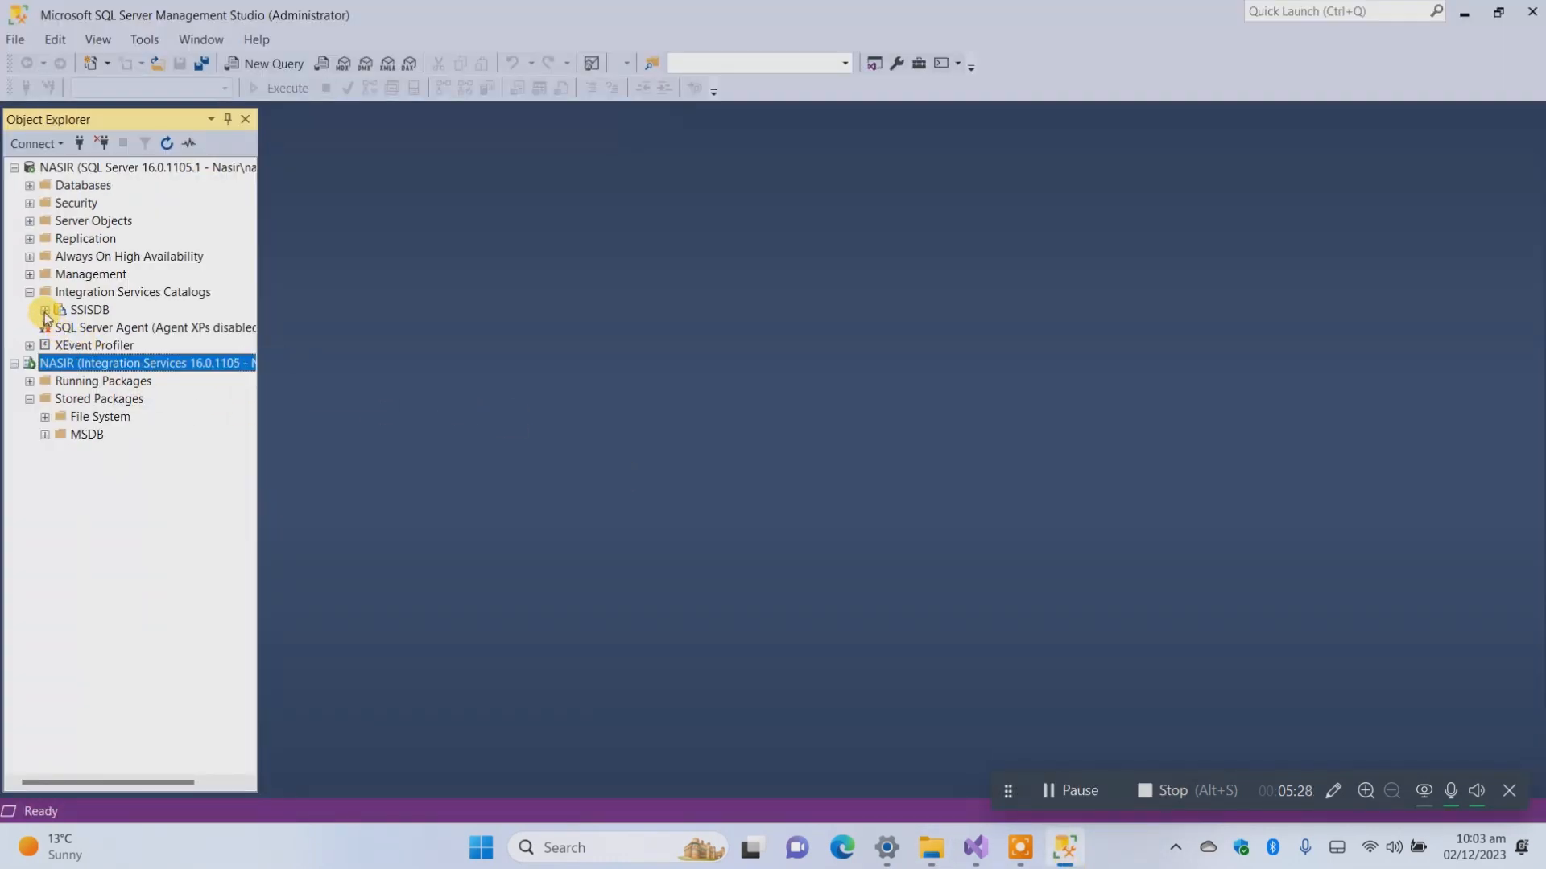
pyautogui.doubleClick(84, 314)
pyautogui.rightClick(84, 314)
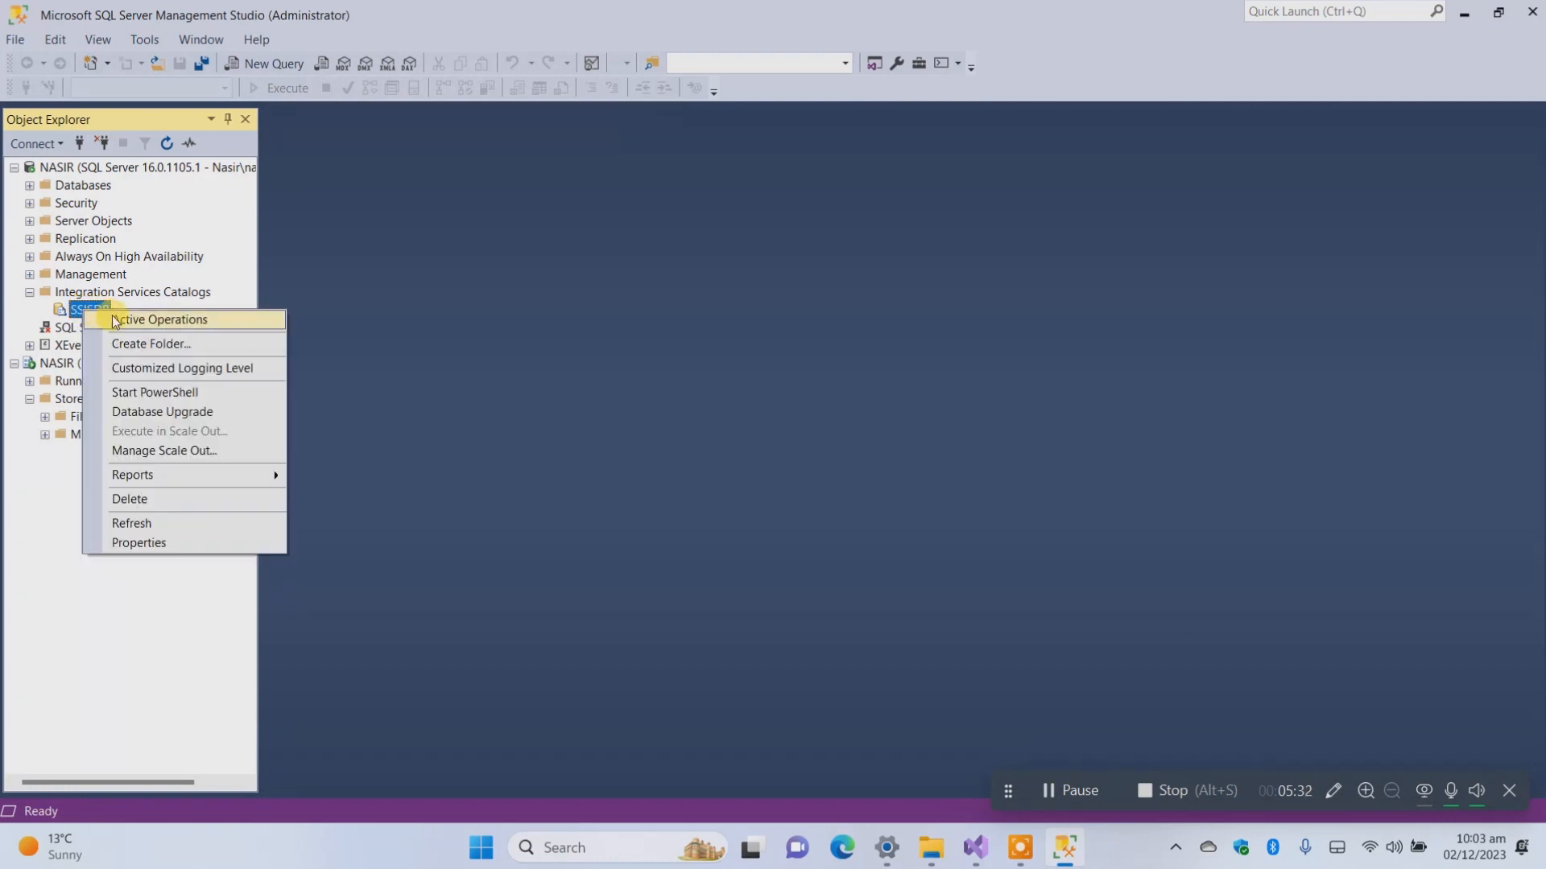
pyautogui.click(165, 344)
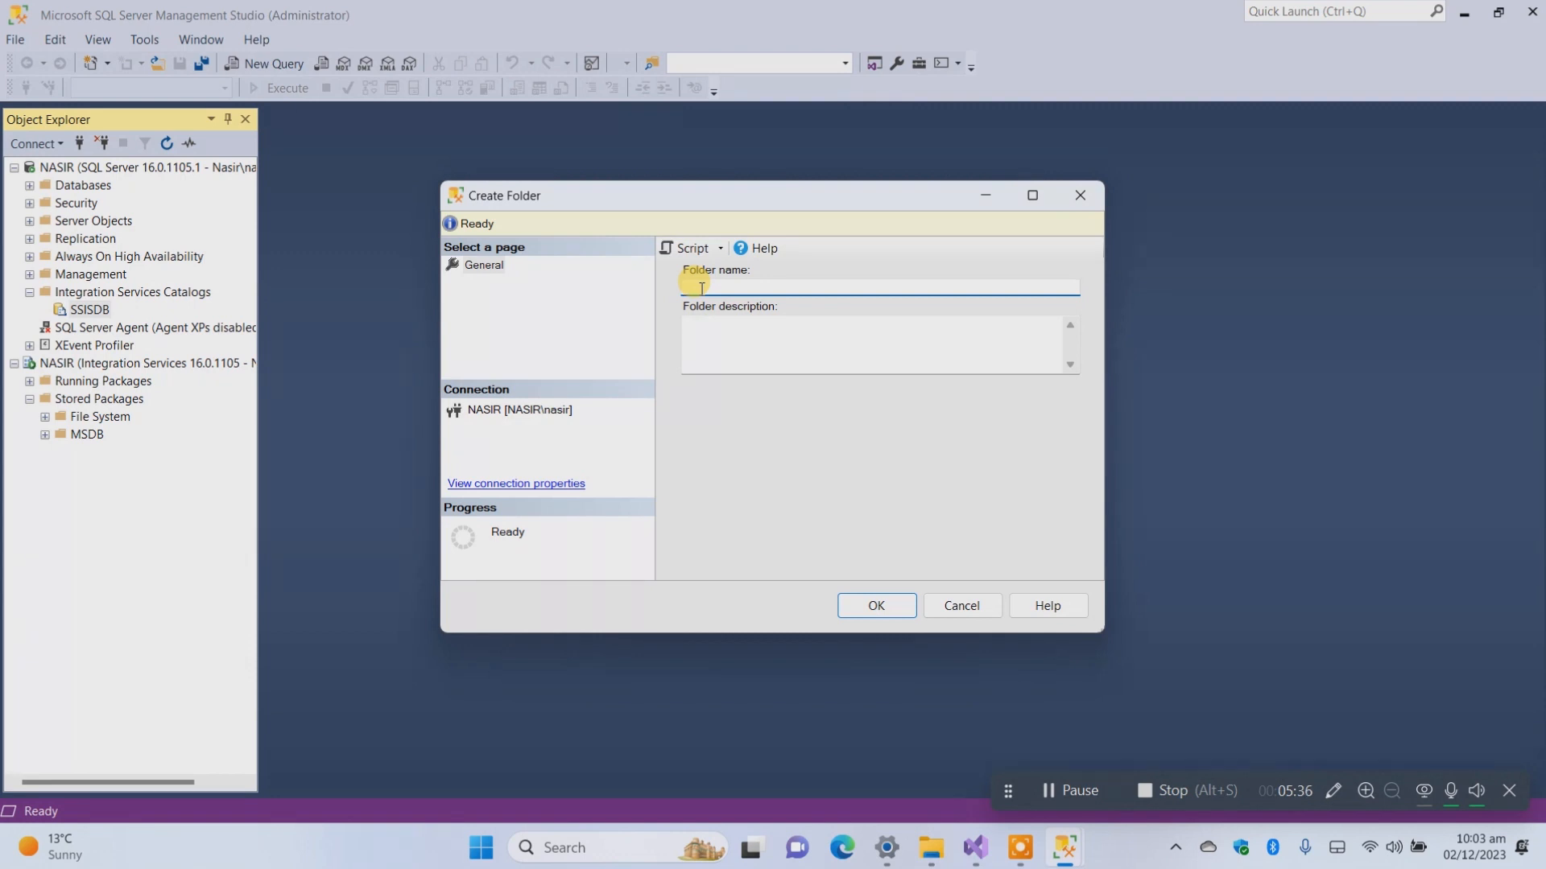
pyautogui.write('Prject')
pyautogui.press('BackSpace')
pyautogui.press('BackSpace')
pyautogui.press('BackSpace')
pyautogui.write('oject')
pyautogui.click(885, 611)
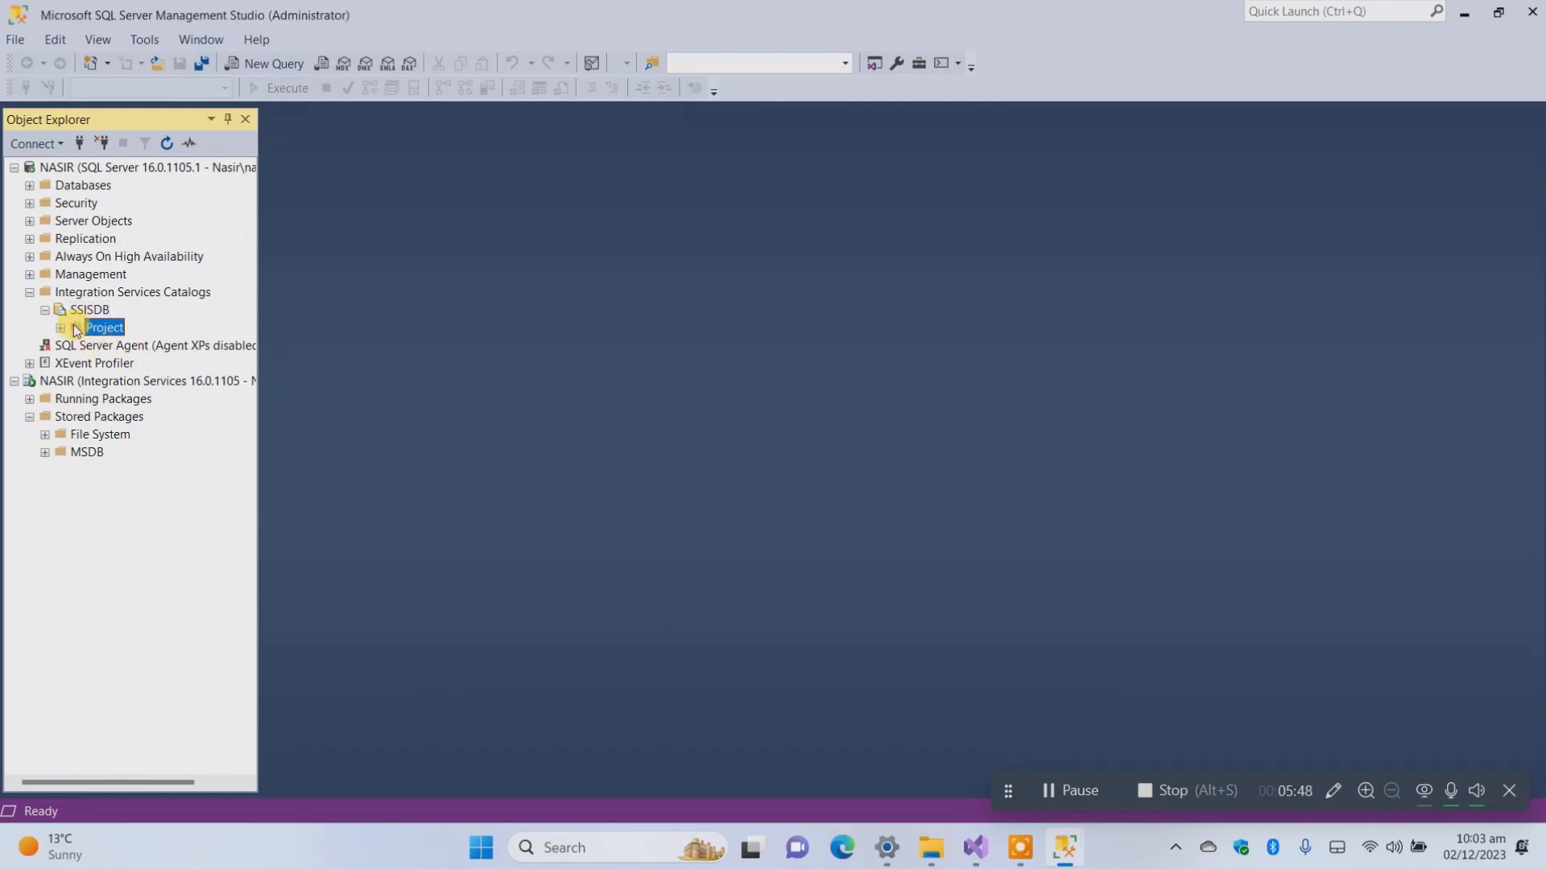
pyautogui.click(61, 328)
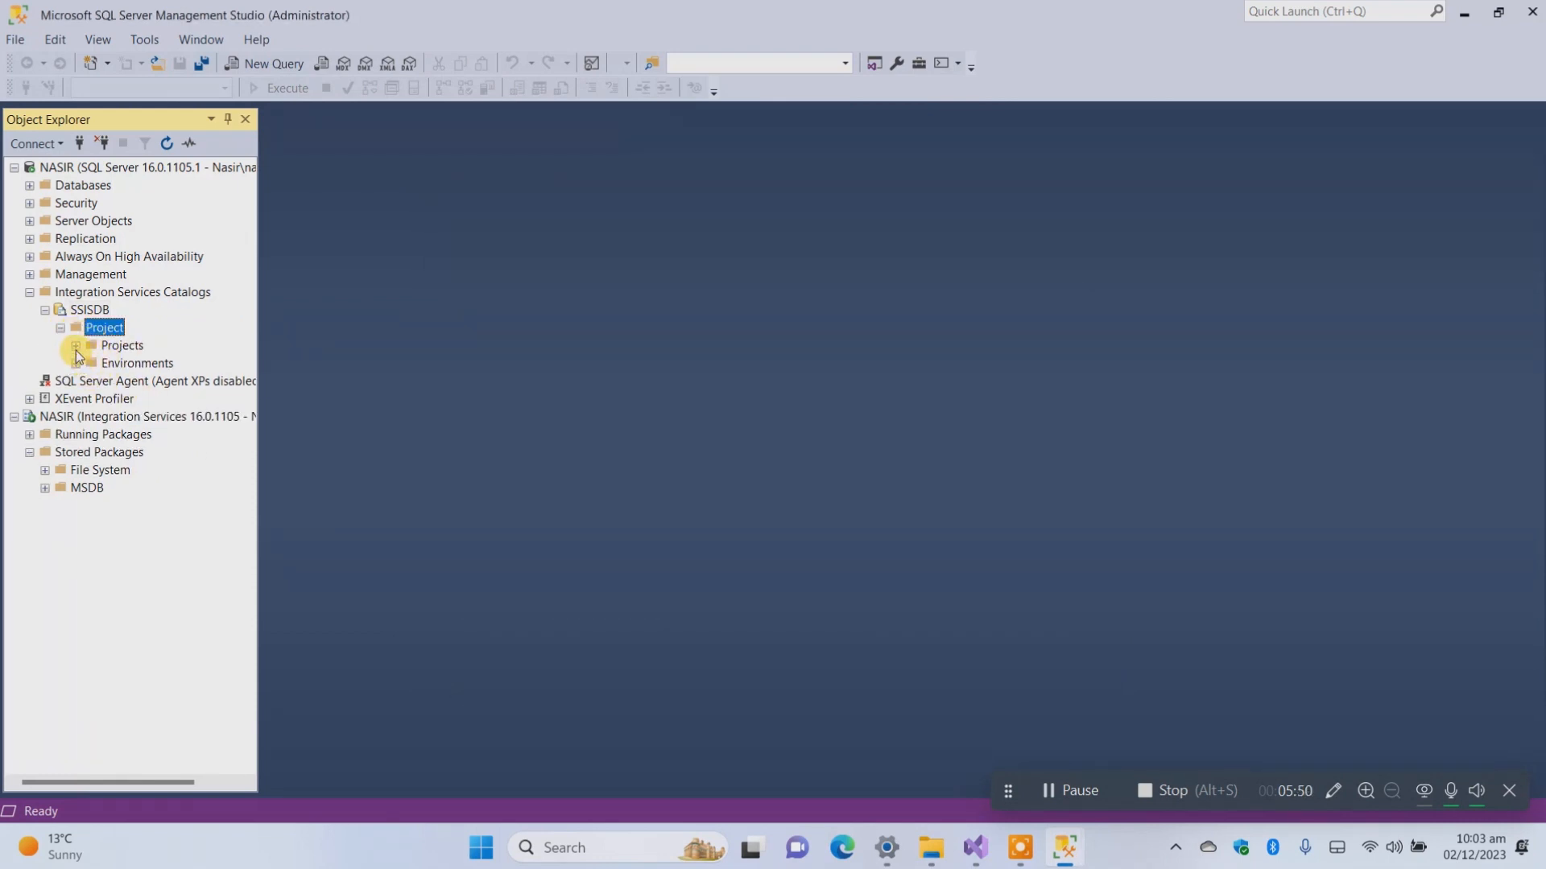